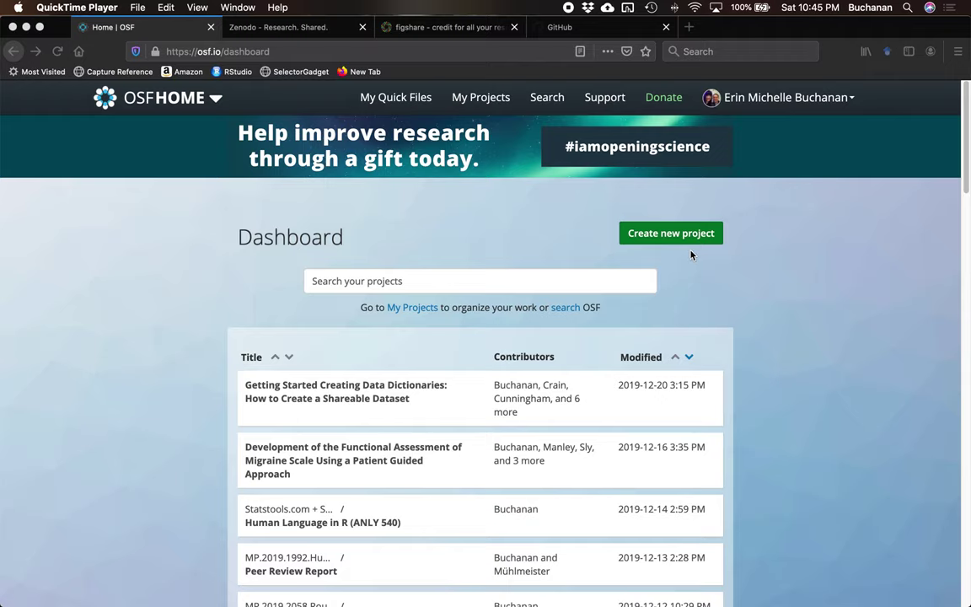
# Start a new OSF project and title it 'Data Dictionary Sharing'
pyautogui.click(776, 232)
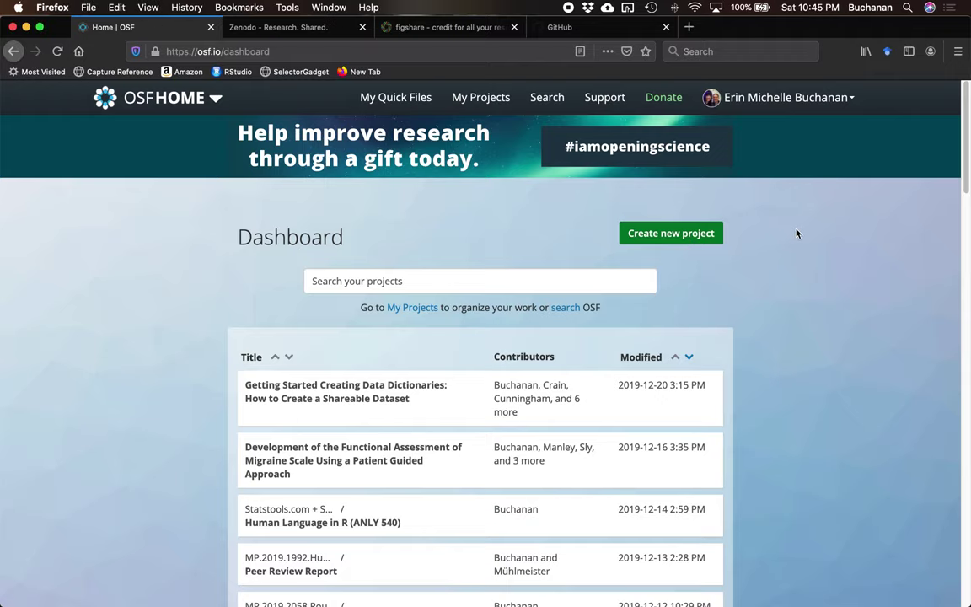
pyautogui.click(672, 239)
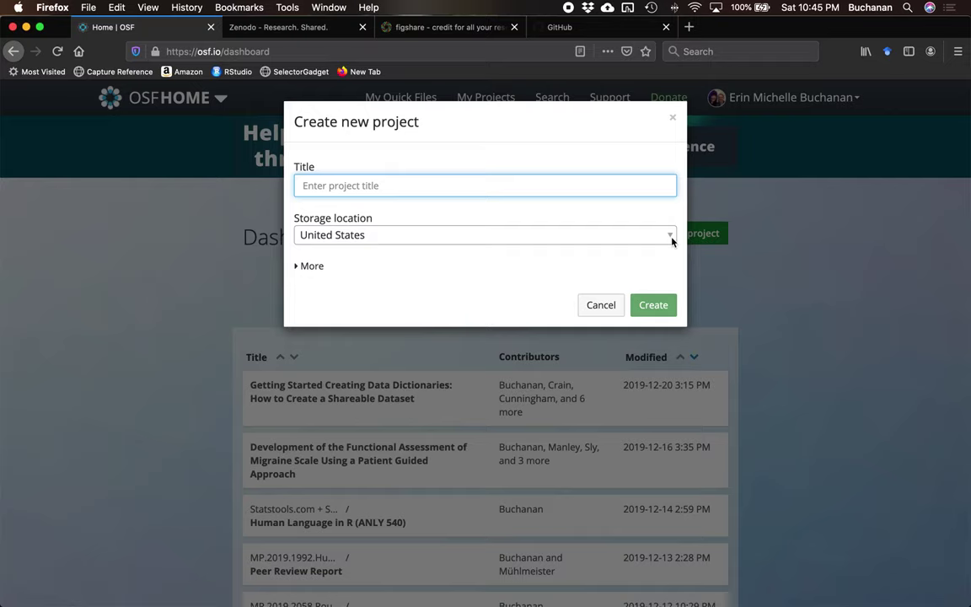
pyautogui.write('Data D')
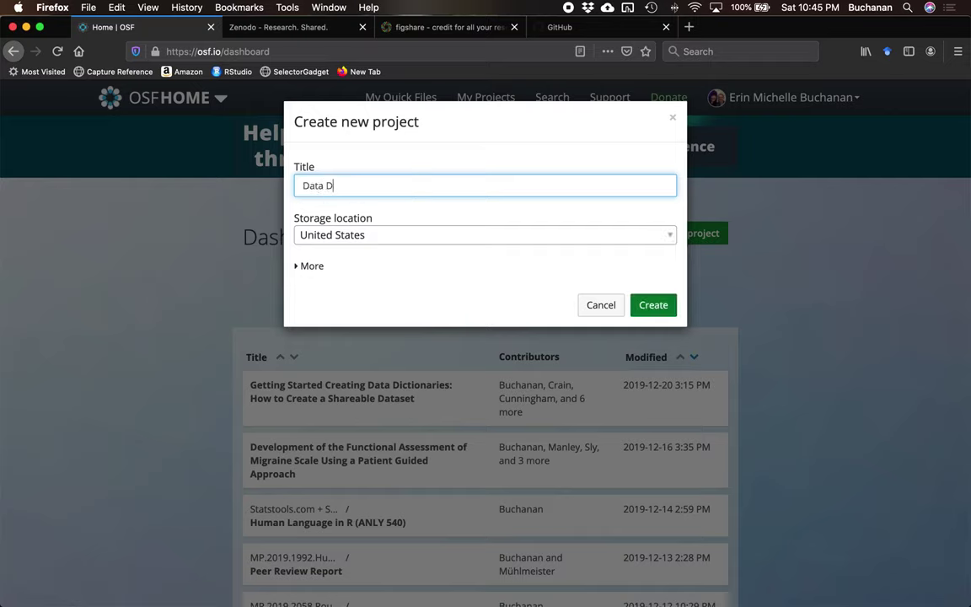
pyautogui.write('ictionary Sharing')
pyautogui.press('BackSpace')
pyautogui.press('BackSpace')
pyautogui.press('BackSpace')
pyautogui.press('BackSpace')
pyautogui.press('BackSpace')
pyautogui.press('BackSpace')
pyautogui.write('haring')
# Add the description 'Example Tutorial' and create the project
pyautogui.click(315, 268)
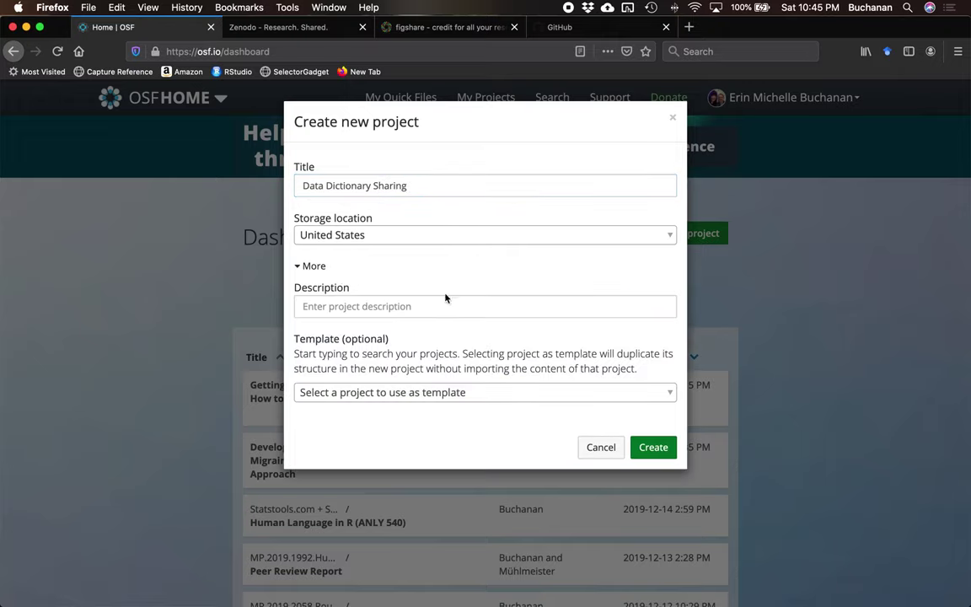
pyautogui.click(349, 306)
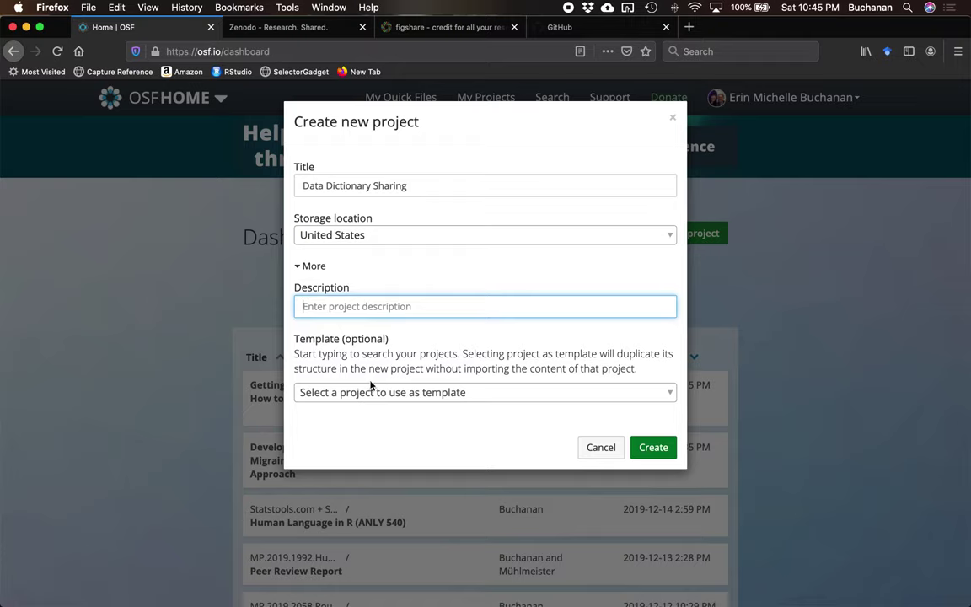
pyautogui.write('Example V')
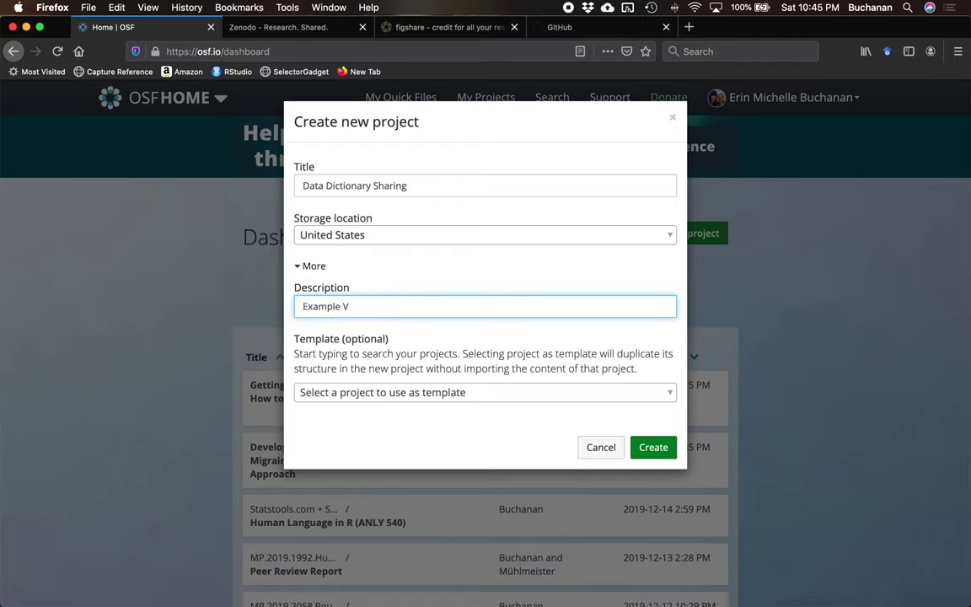
pyautogui.press('BackSpace')
pyautogui.write('TUto')
pyautogui.press('BackSpace')
pyautogui.press('BackSpace')
pyautogui.press('BackSpace')
pyautogui.write('utorial')
pyautogui.click(673, 452)
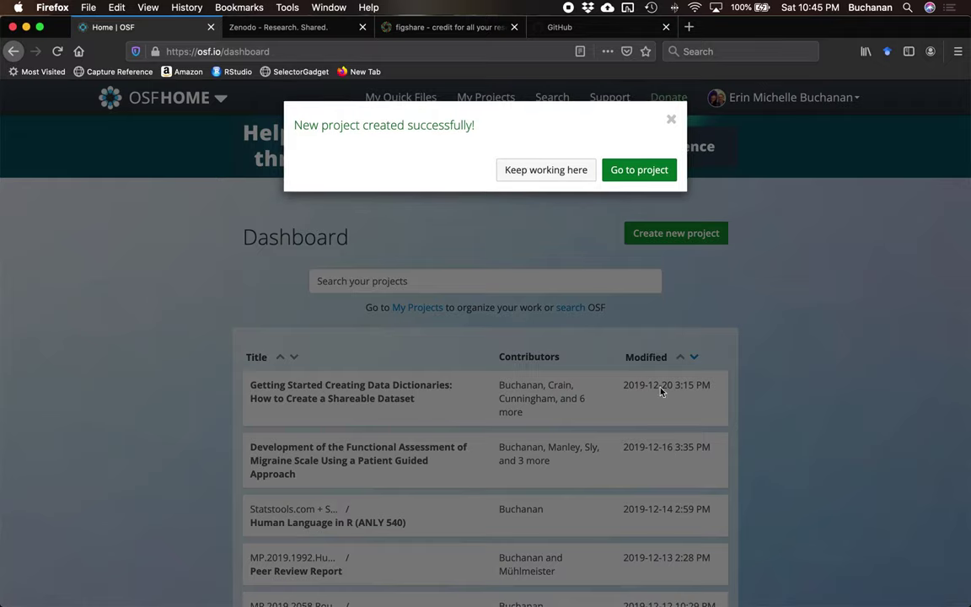
# Go to the Data Dictionary Sharing project page from the success dialog
pyautogui.click(639, 170)
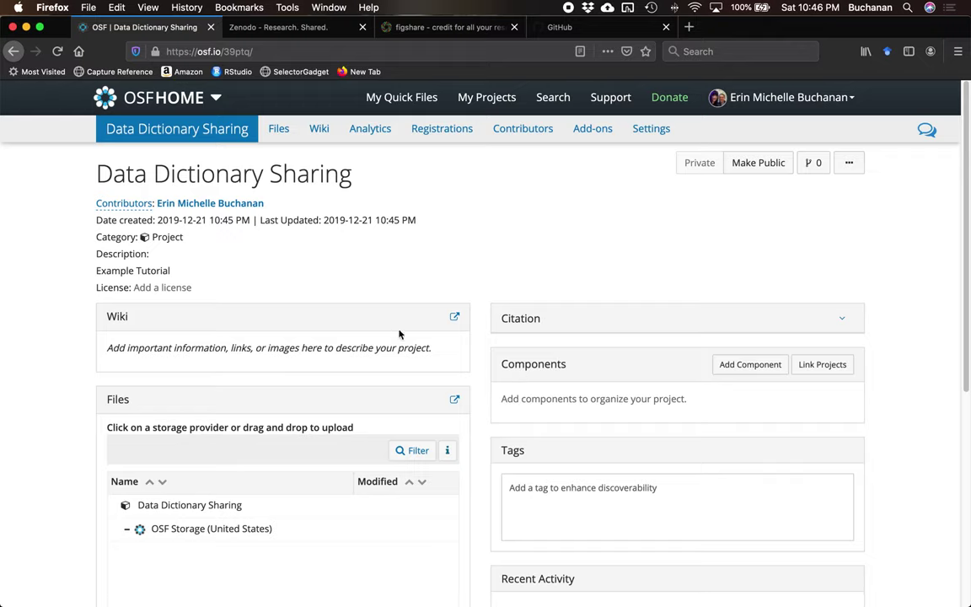
# Choose the CC-By Attribution 4.0 International license for the project and save it
pyautogui.click(156, 289)
pyautogui.click(258, 318)
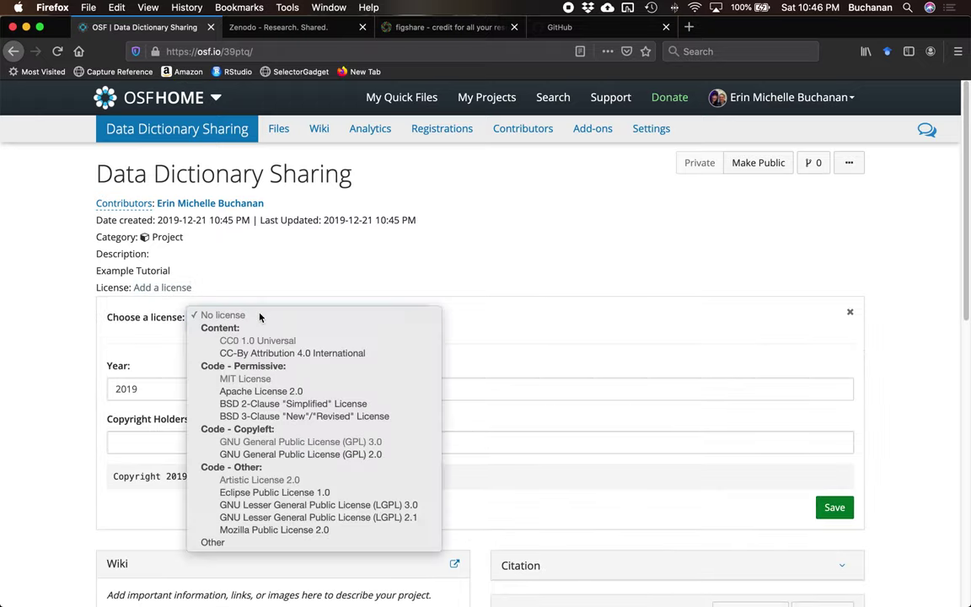
pyautogui.click(259, 318)
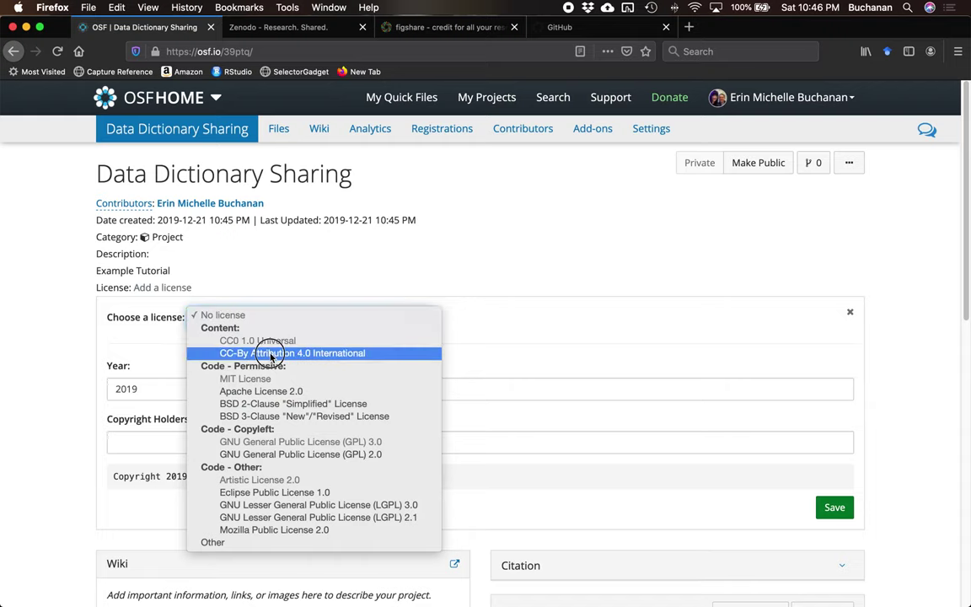
pyautogui.click(270, 354)
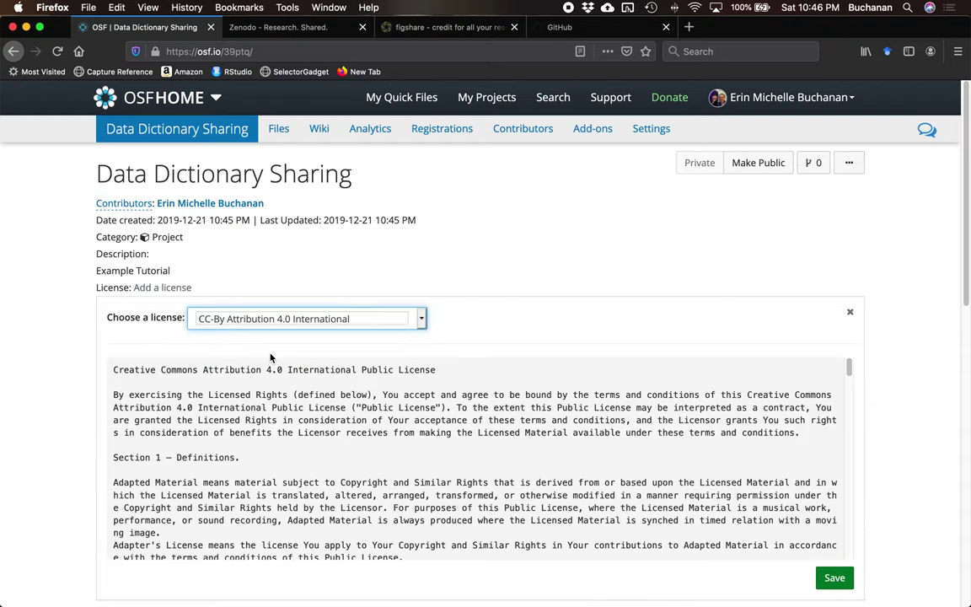
pyautogui.click(833, 579)
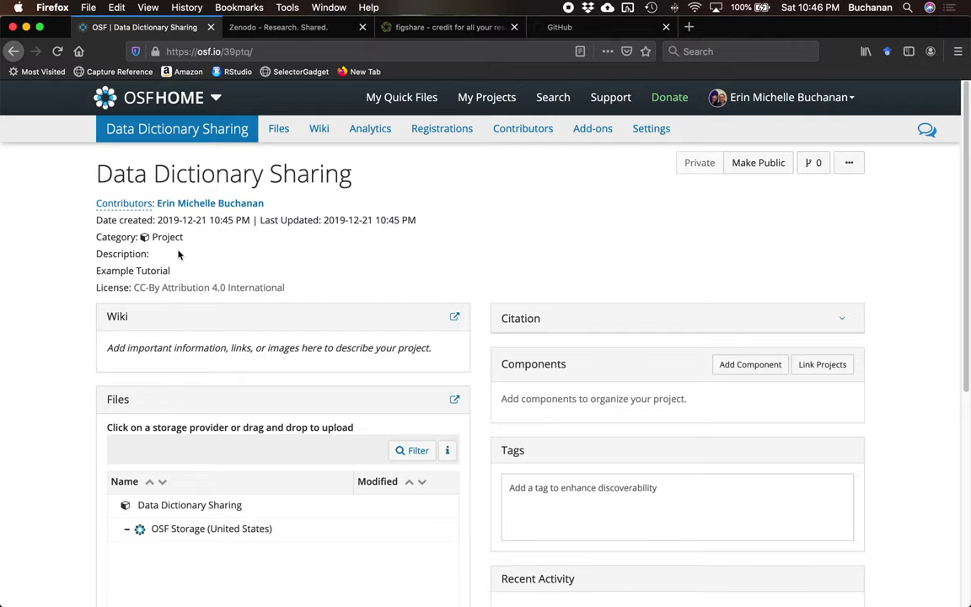
pyautogui.click(187, 258)
pyautogui.click(132, 270)
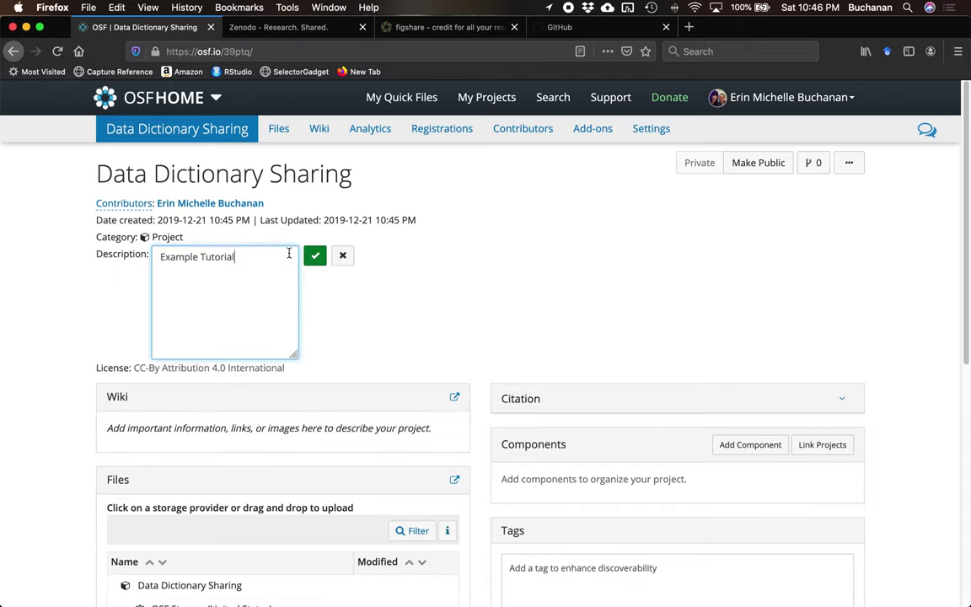
pyautogui.click(315, 255)
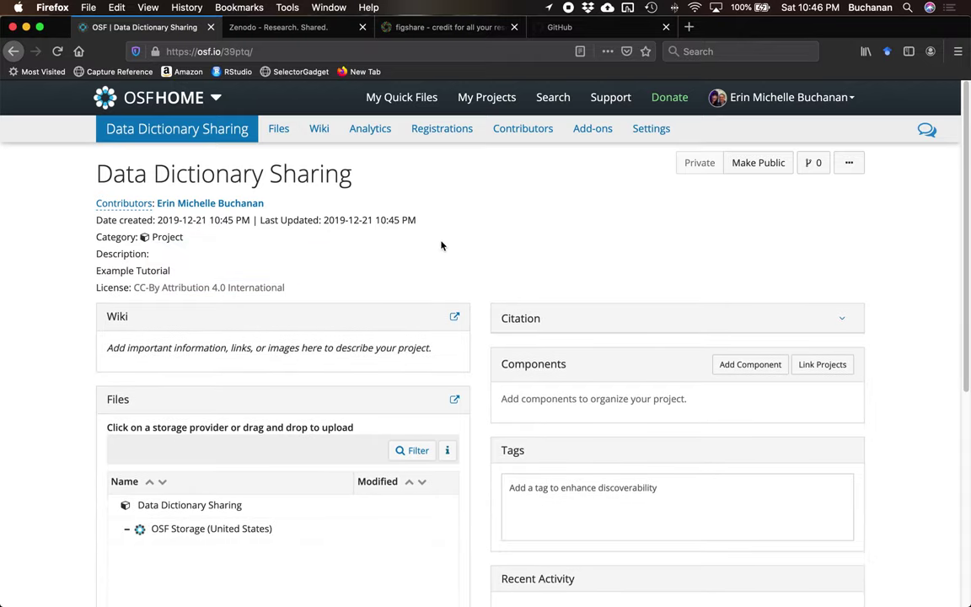
pyautogui.scroll(-1, 442, 245)
pyautogui.click(632, 307)
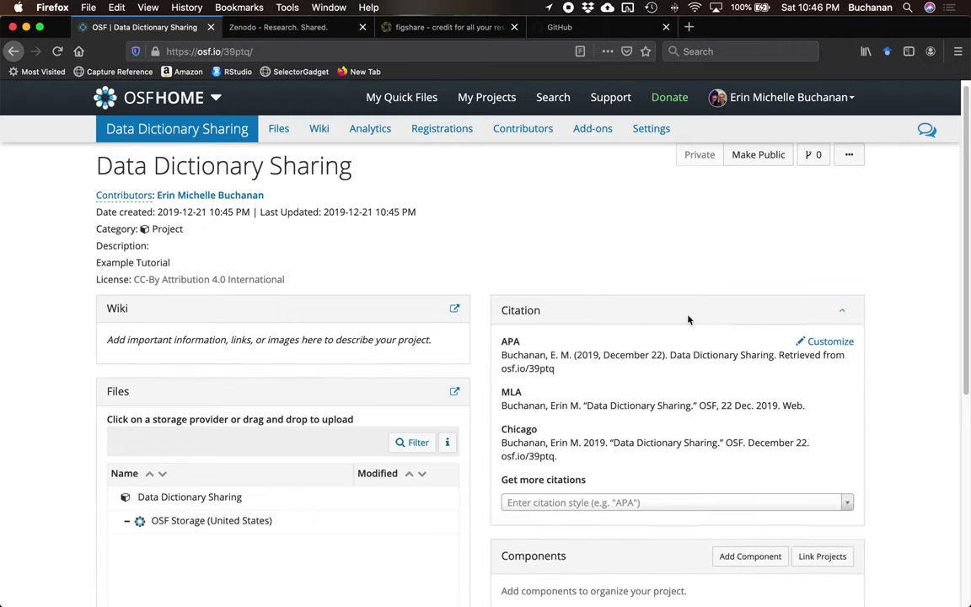
pyautogui.scroll(1, 619, 278)
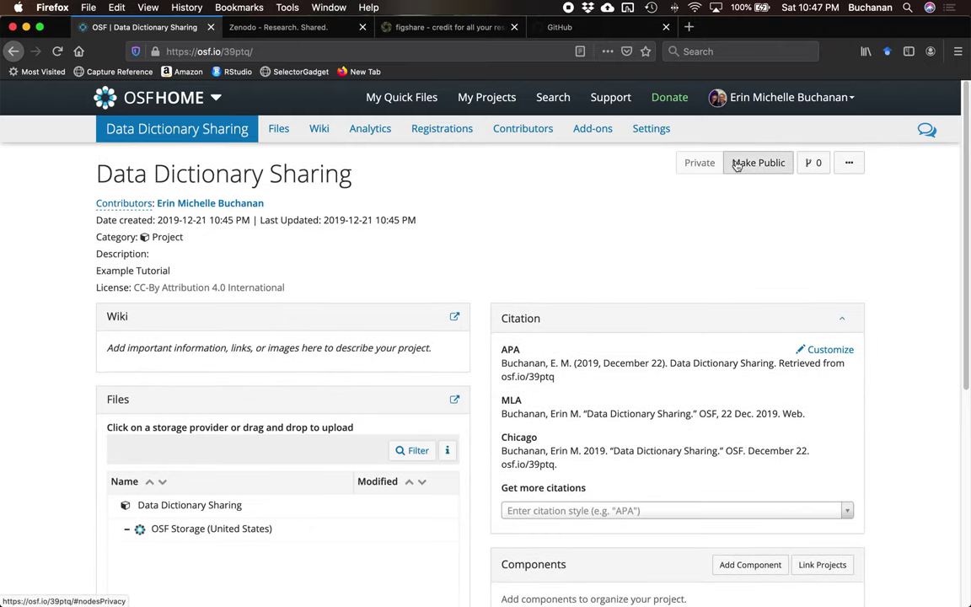
pyautogui.click(615, 321)
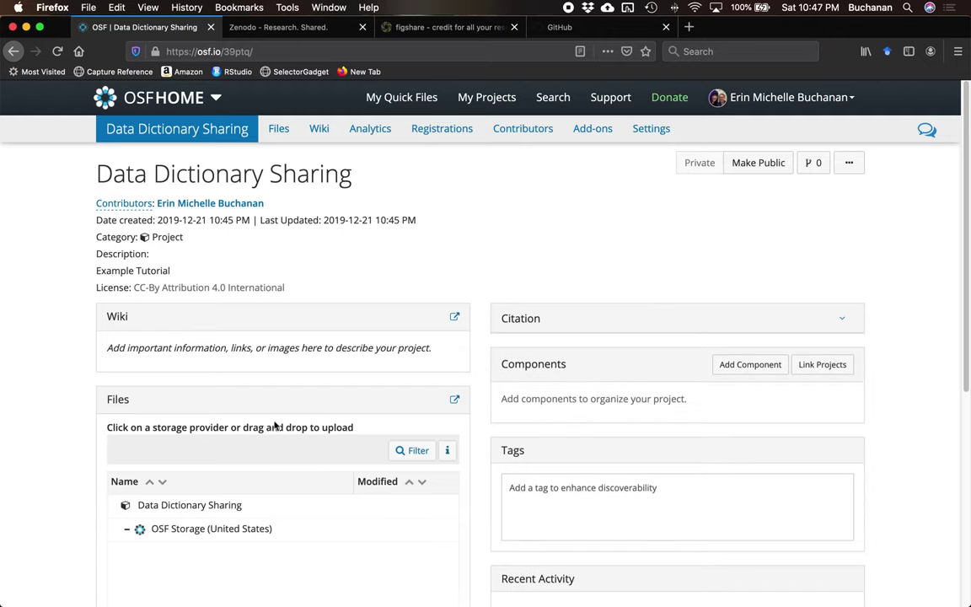
pyautogui.scroll(-3, 329, 384)
# Drag codebook.html and five SIPS data files from Finder into OSF Storage, then dismiss the upload status
pyautogui.click(212, 413)
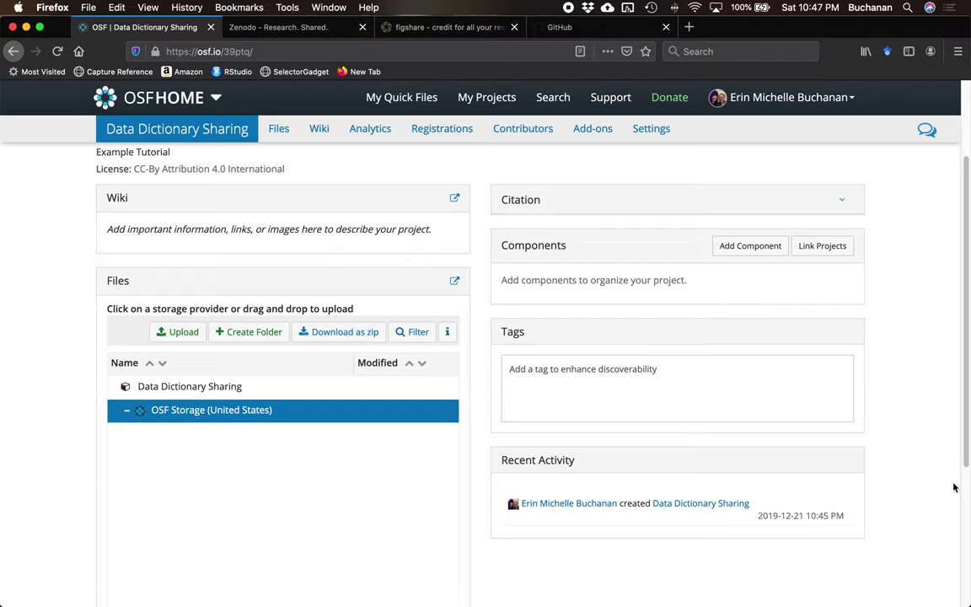
pyautogui.press('super+Tab')
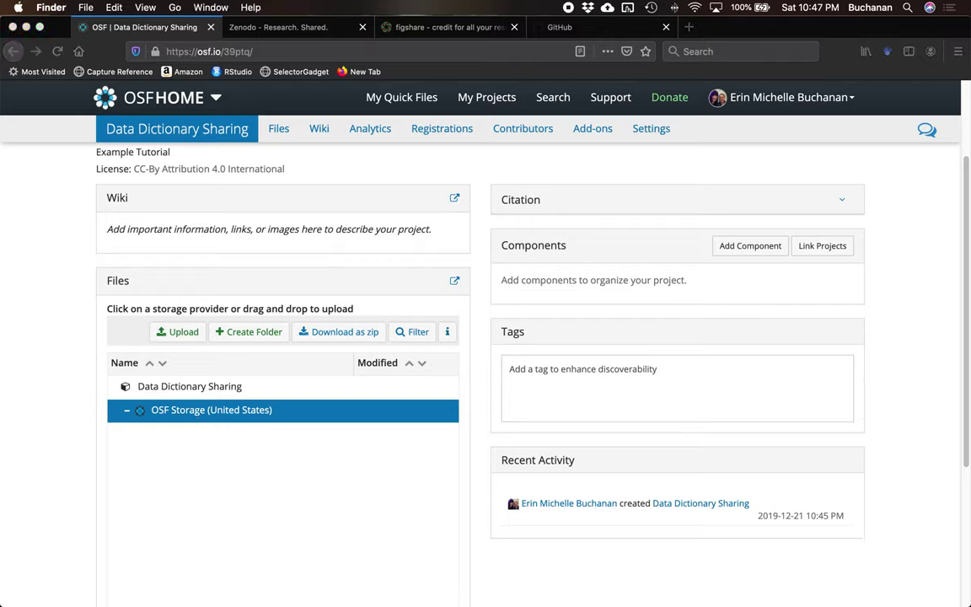
pyautogui.moveTo(970, 392); pyautogui.dragTo(163, 408)
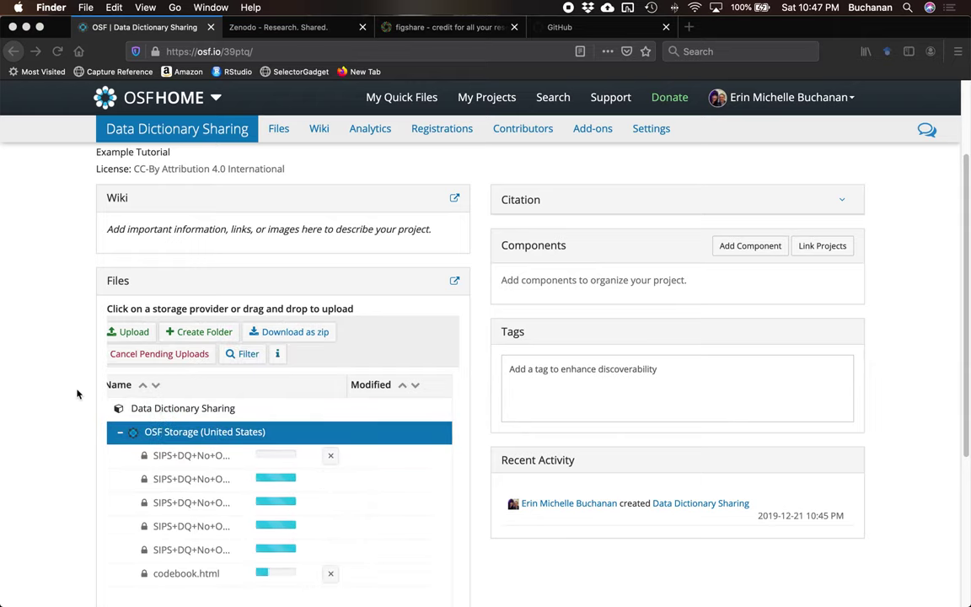
pyautogui.scroll(-2, 77, 394)
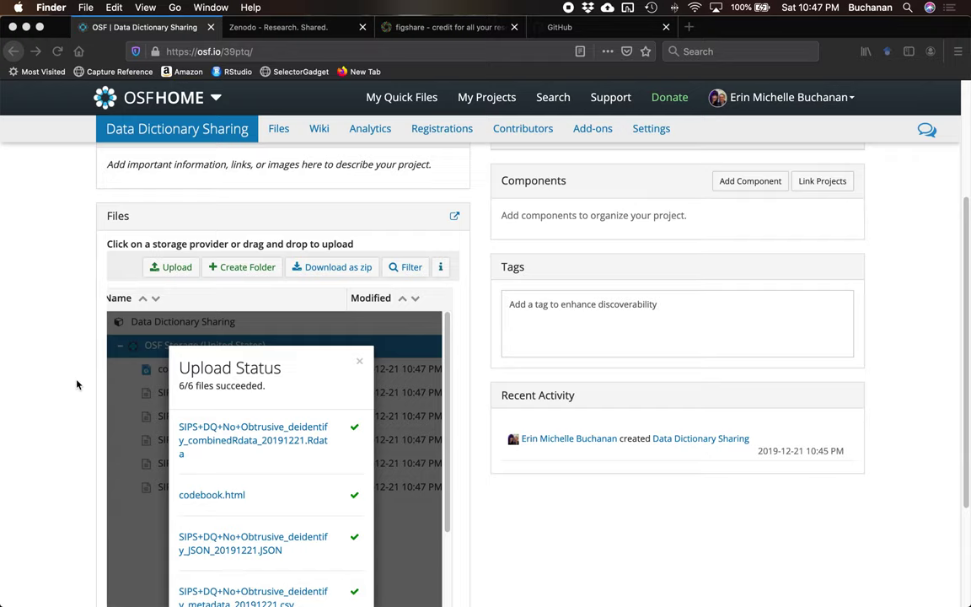
pyautogui.click(318, 327)
pyautogui.click(358, 365)
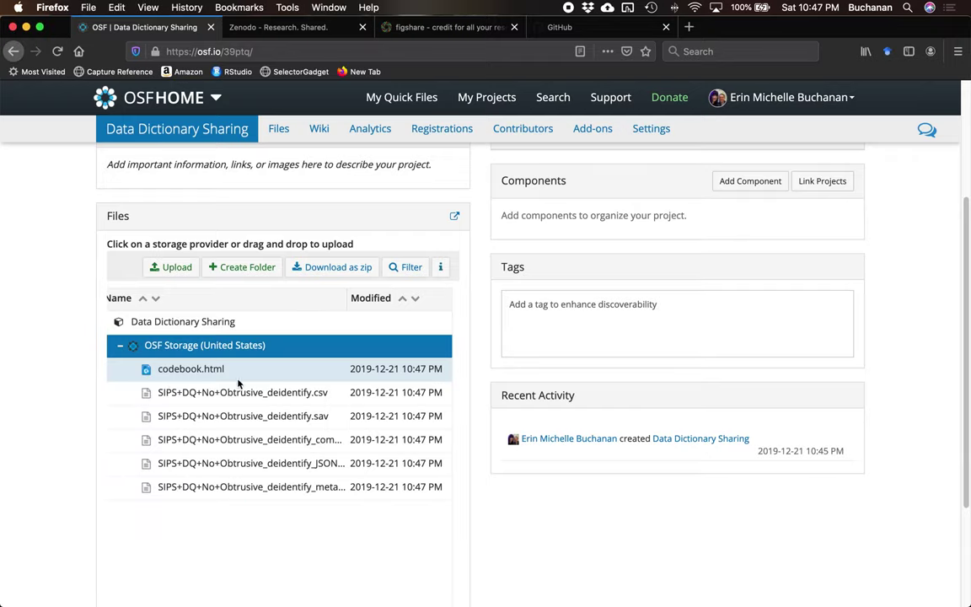
pyautogui.scroll(-2, 102, 373)
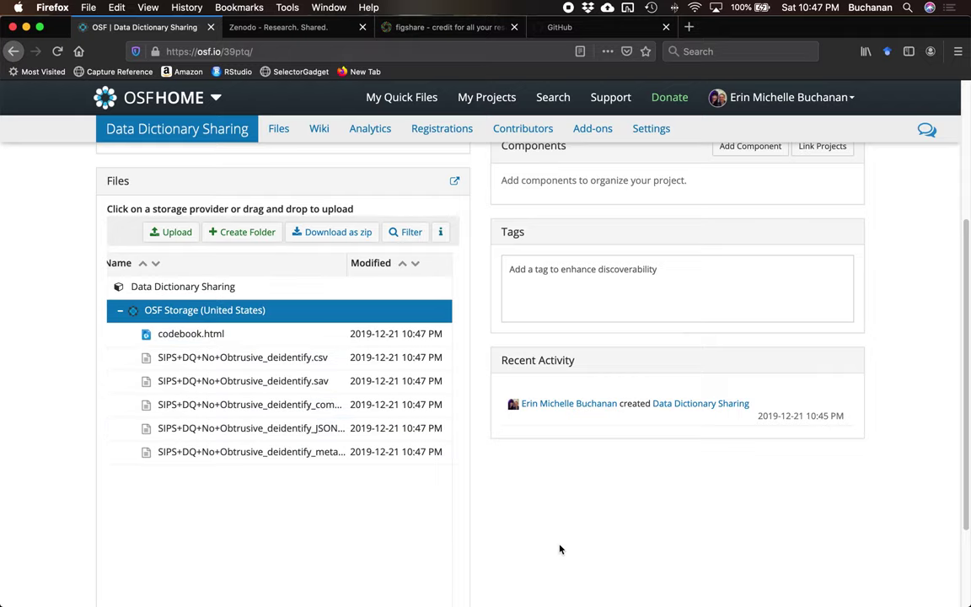
pyautogui.scroll(1, 558, 549)
pyautogui.scroll(2, 560, 550)
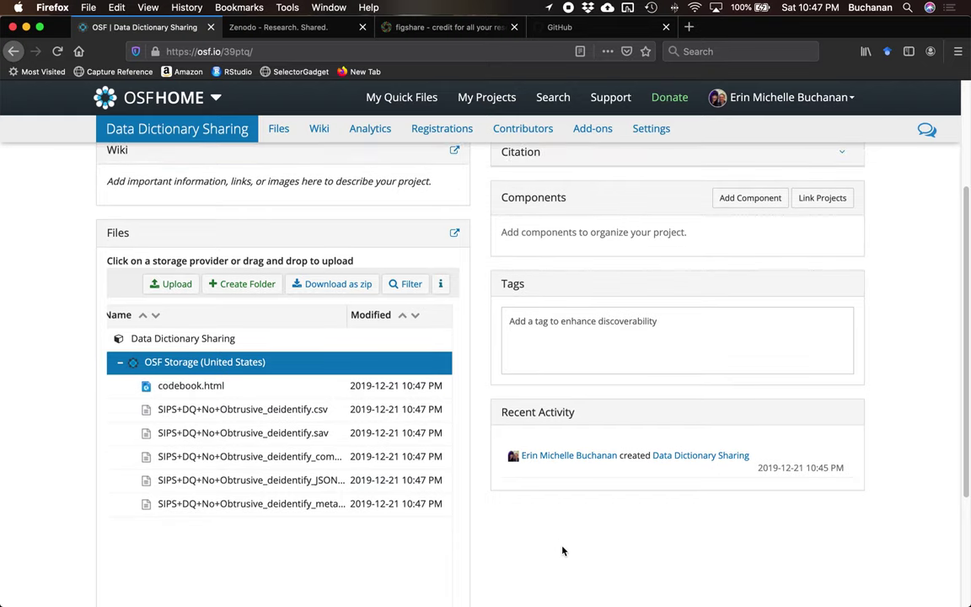
pyautogui.scroll(2, 587, 312)
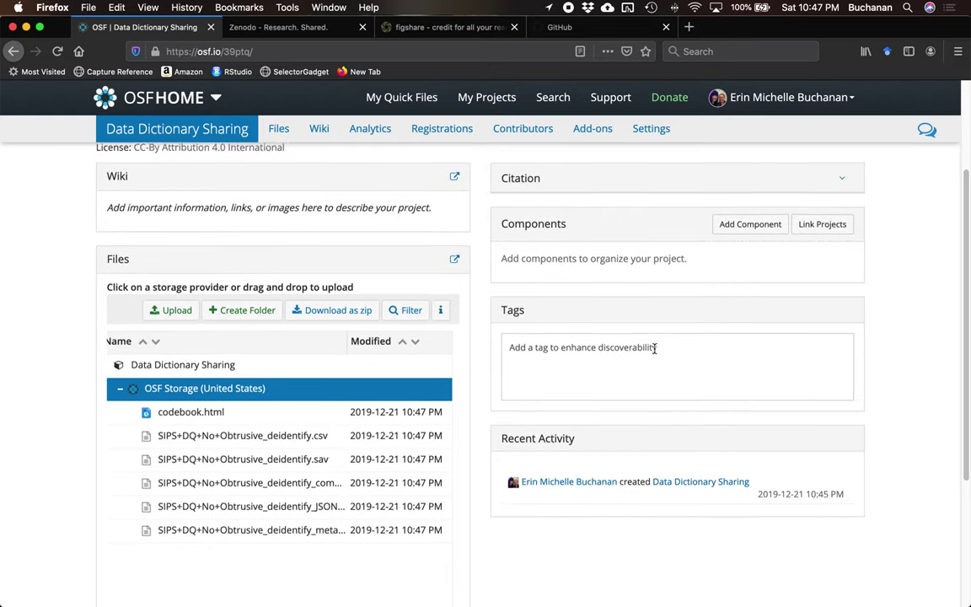
pyautogui.scroll(5, 654, 347)
pyautogui.scroll(3, 552, 279)
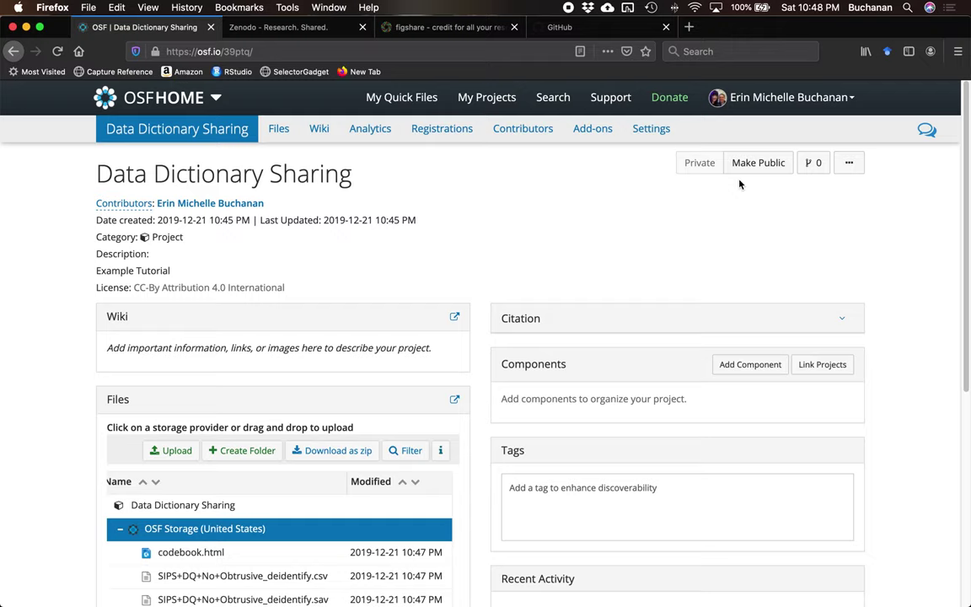
# Switch to the Zenodo home page listing recent uploads
pyautogui.click(302, 30)
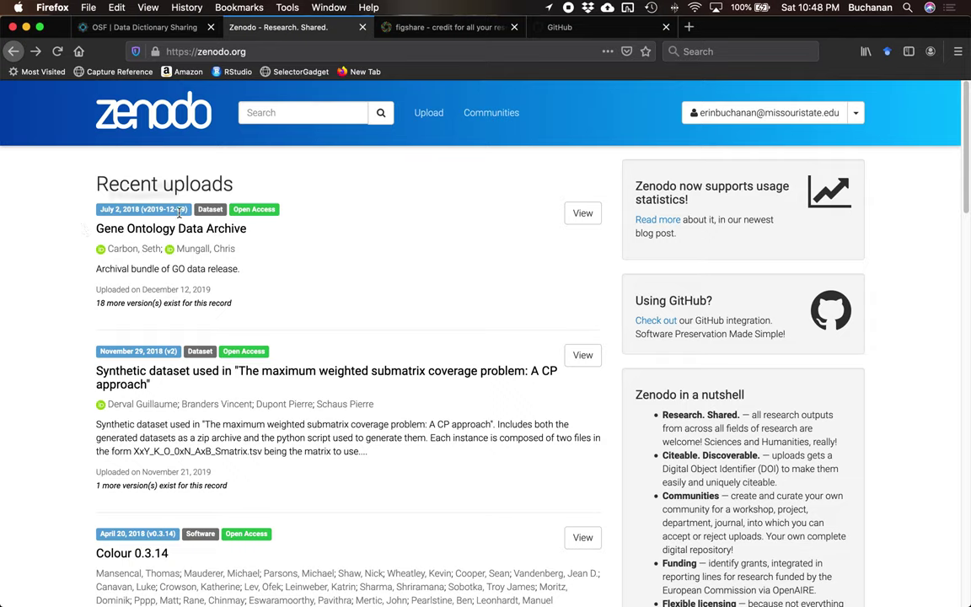
# Open the Gene Ontology Data Archive record and review its 45.1 GB file, DOI and 19 versions
pyautogui.click(174, 229)
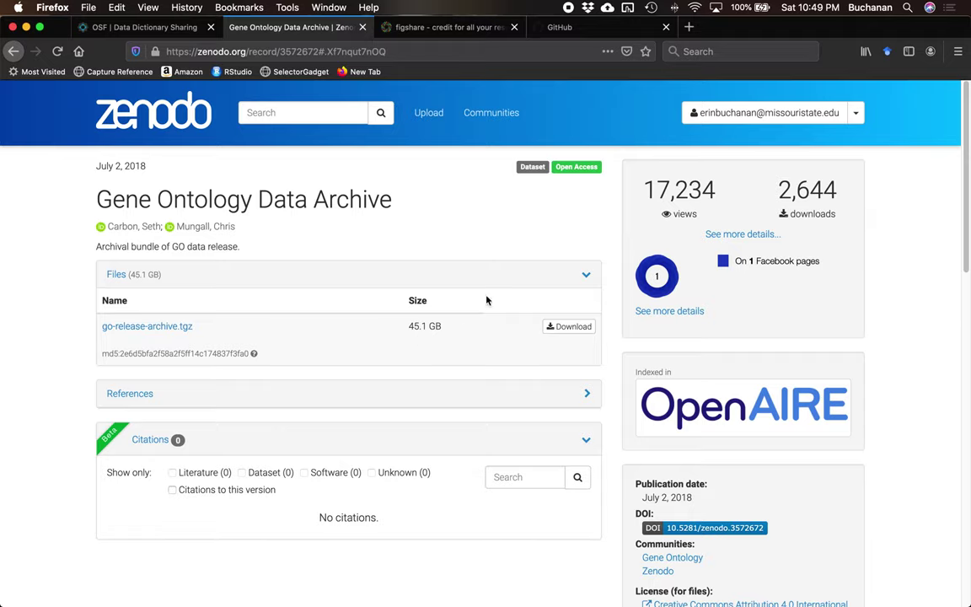
pyautogui.scroll(-10, 599, 215)
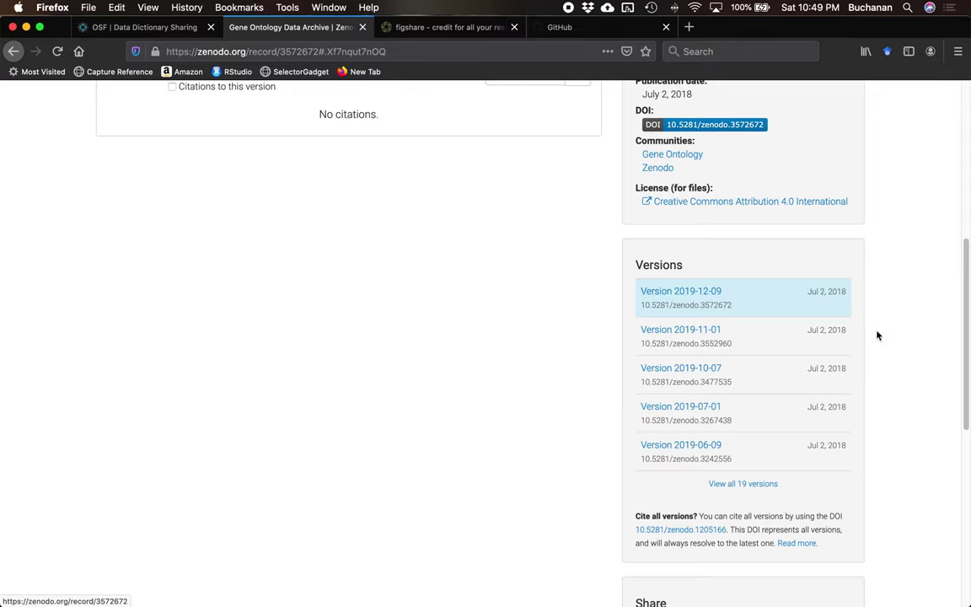
pyautogui.scroll(1, 684, 349)
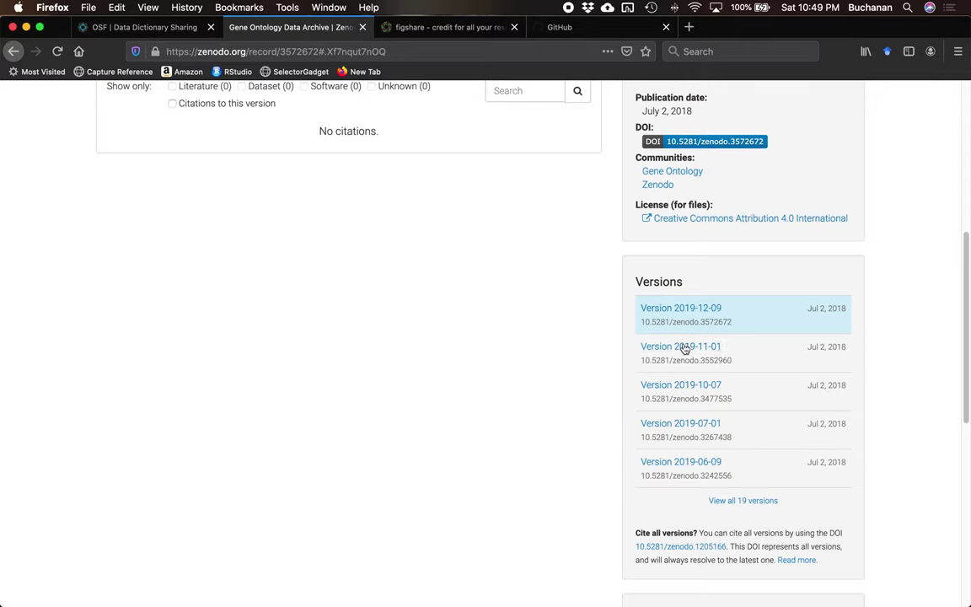
pyautogui.scroll(5, 685, 348)
pyautogui.click(703, 432)
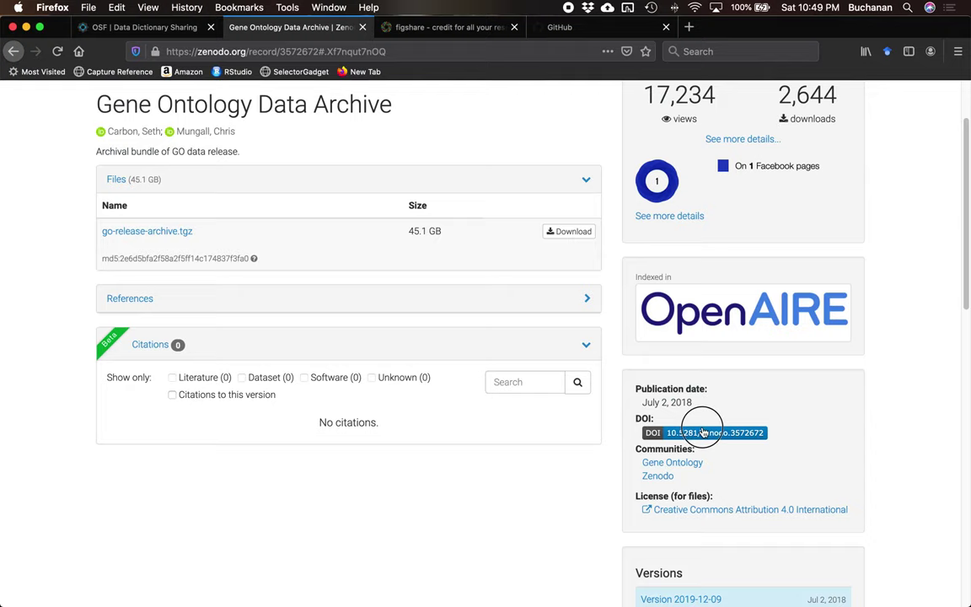
pyautogui.scroll(-8, 801, 442)
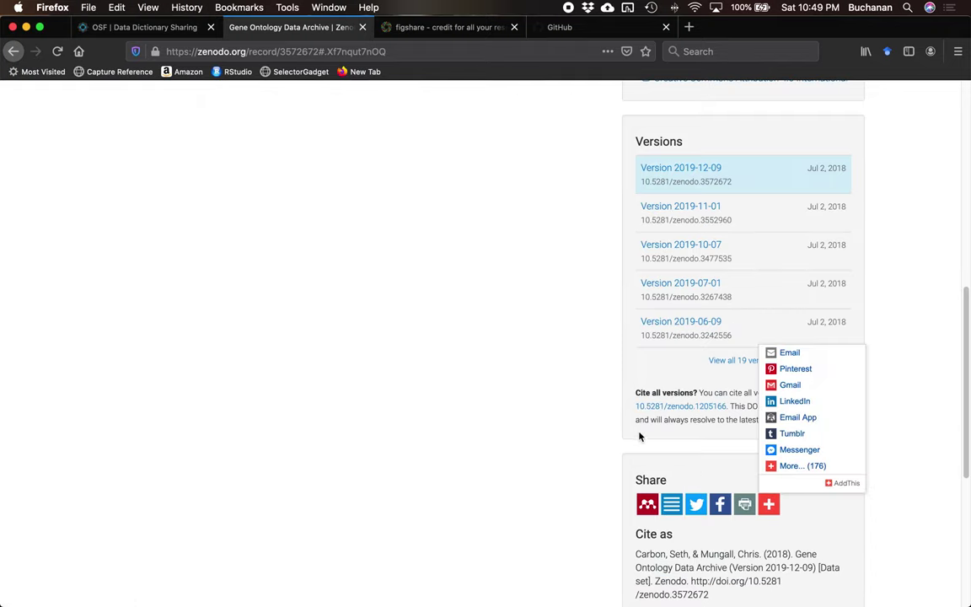
pyautogui.scroll(10, 528, 373)
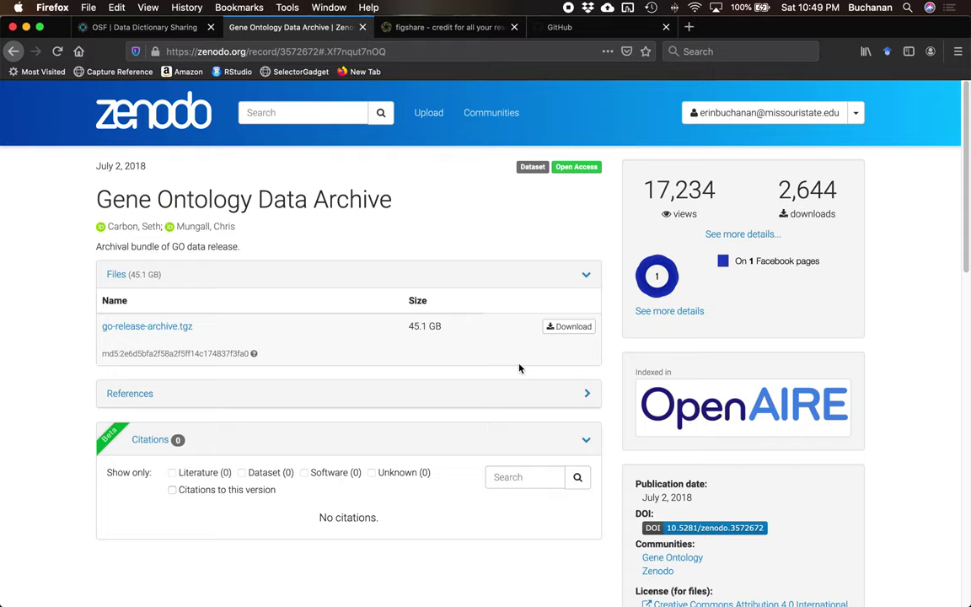
# Start a New Upload and scroll through the blank deposit form defaulting to Journal article
pyautogui.click(430, 112)
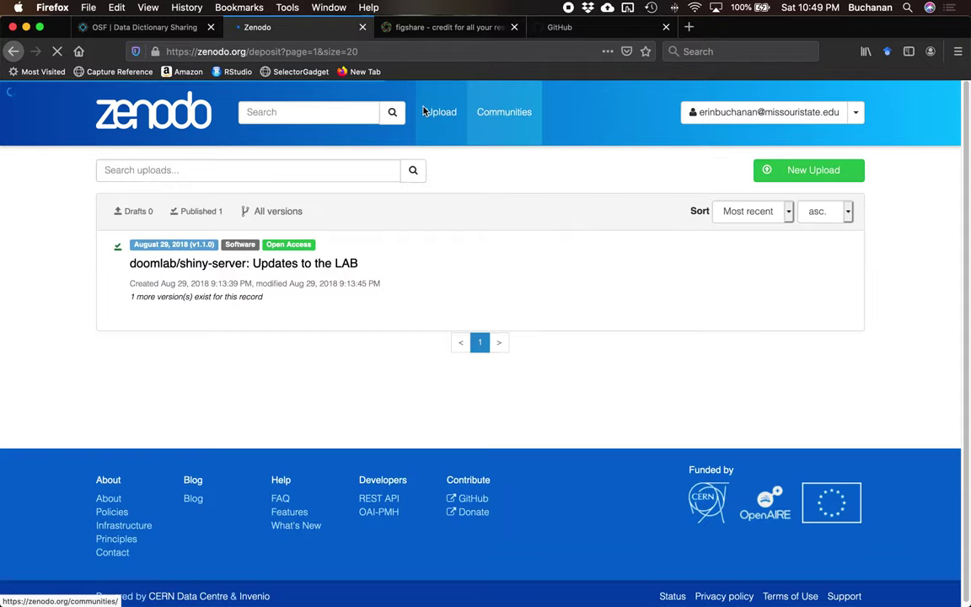
pyautogui.click(767, 173)
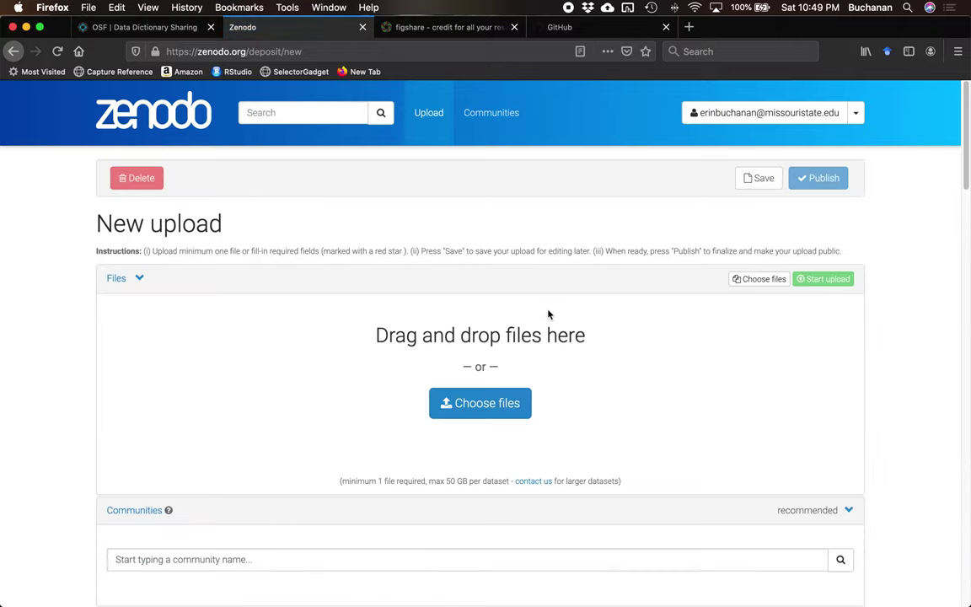
pyautogui.scroll(-5, 511, 408)
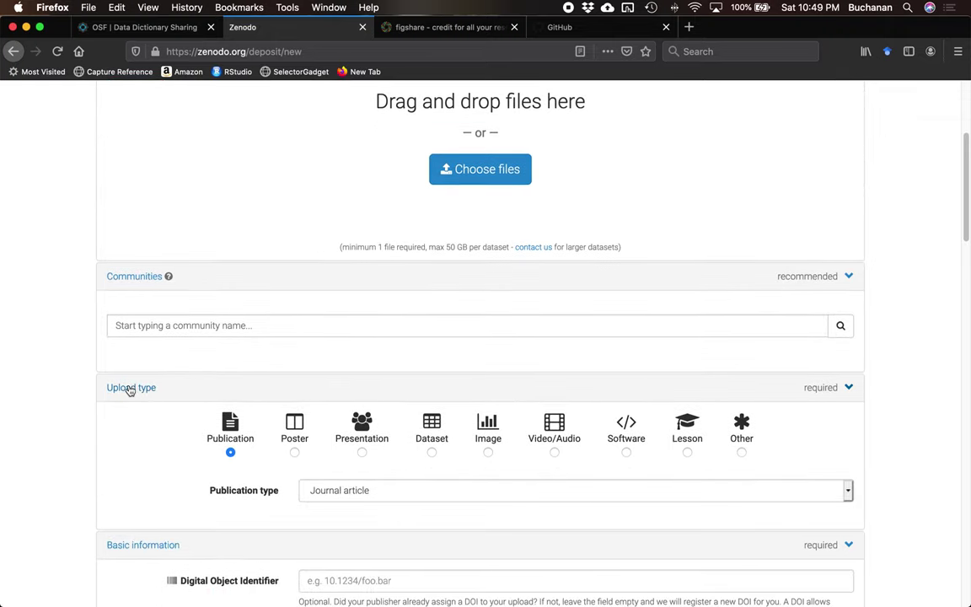
pyautogui.scroll(-4, 167, 335)
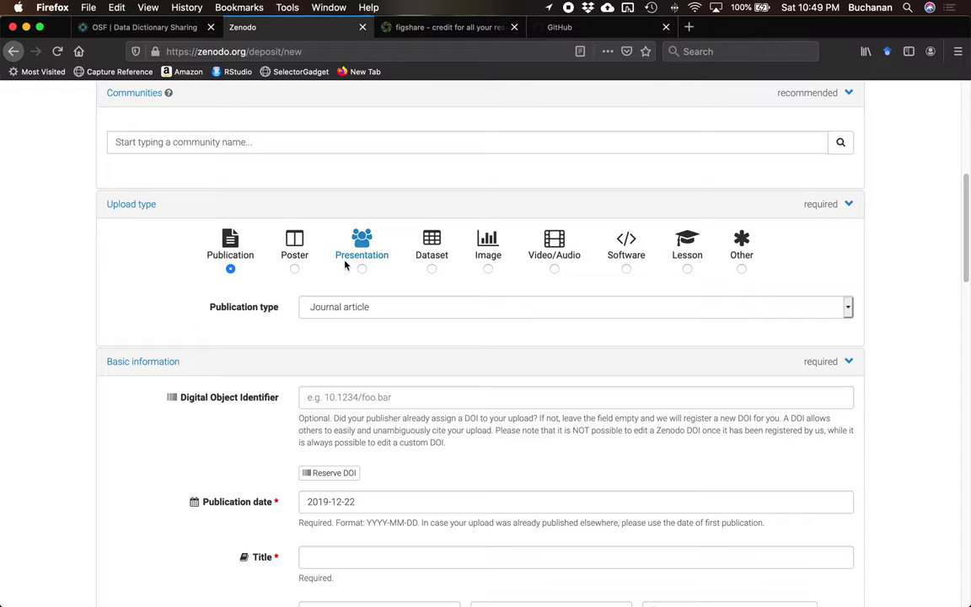
pyautogui.scroll(5, 347, 266)
pyautogui.scroll(-3, 362, 278)
pyautogui.scroll(-1, 389, 358)
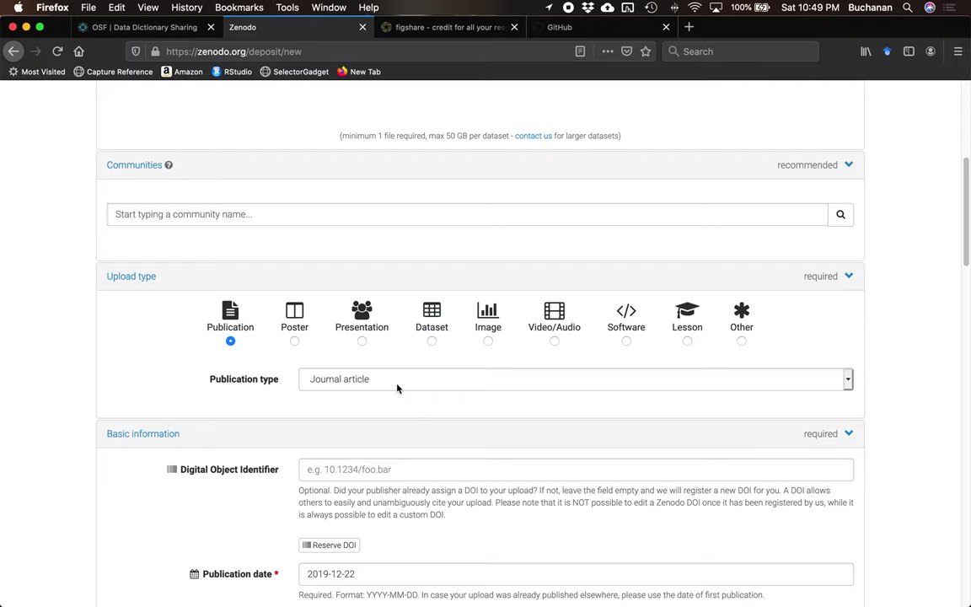
pyautogui.scroll(-3, 396, 387)
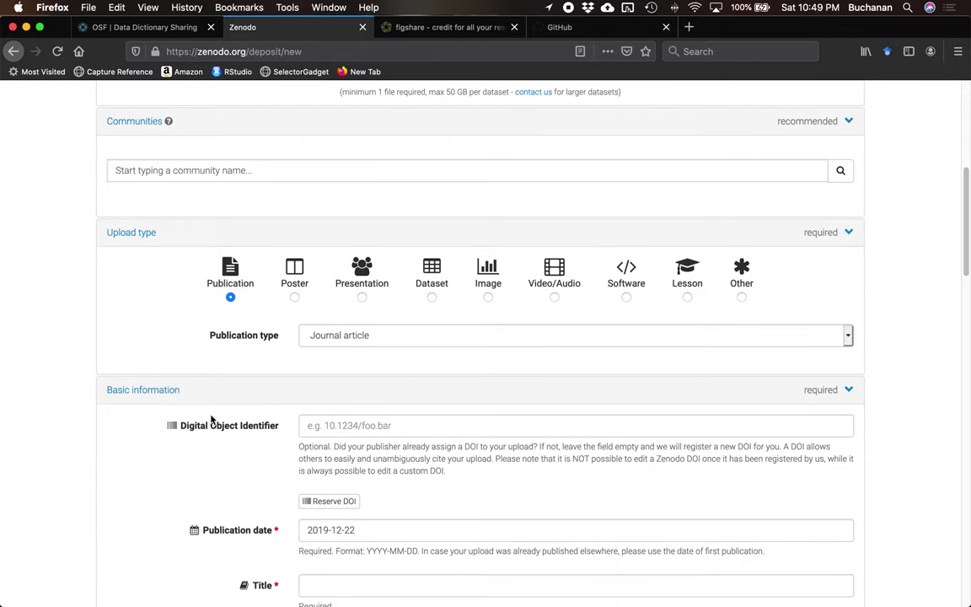
pyautogui.scroll(-6, 304, 418)
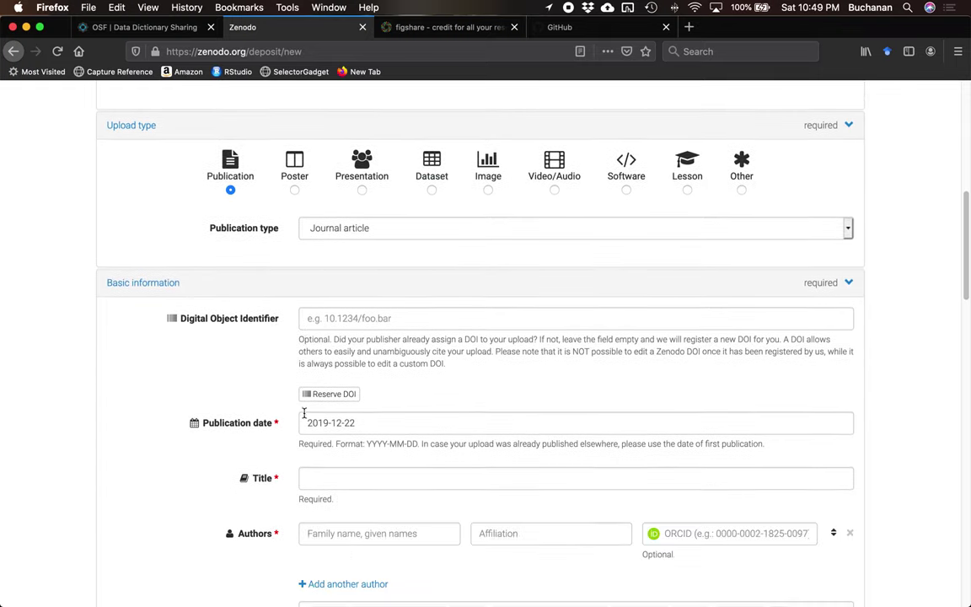
pyautogui.scroll(-2, 311, 464)
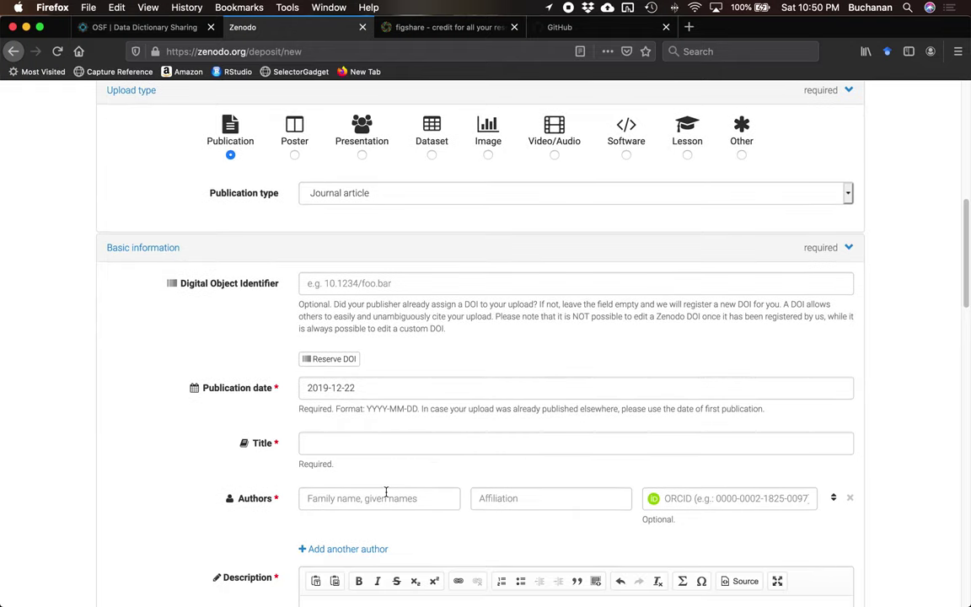
pyautogui.scroll(-10, 448, 496)
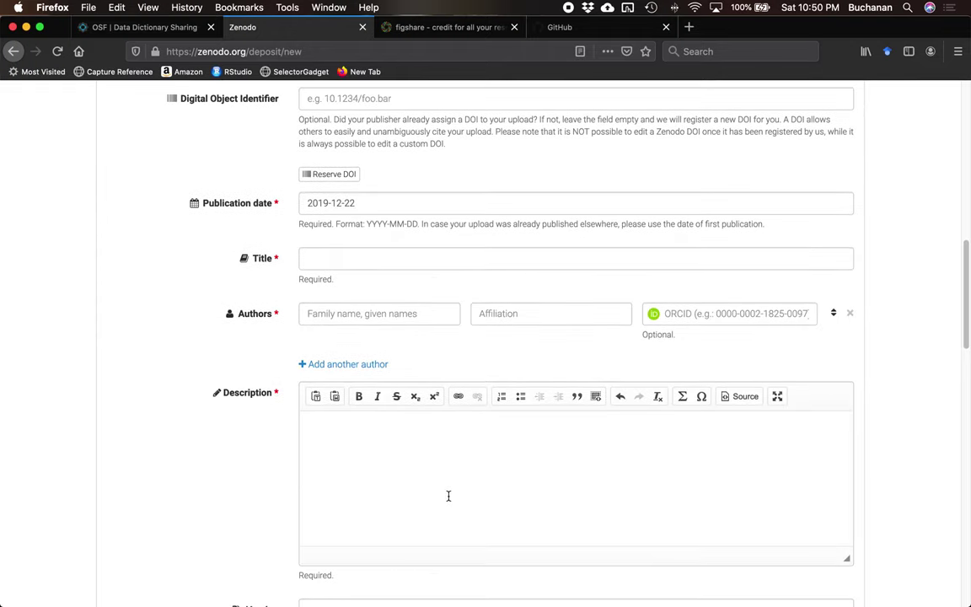
pyautogui.scroll(-14, 447, 497)
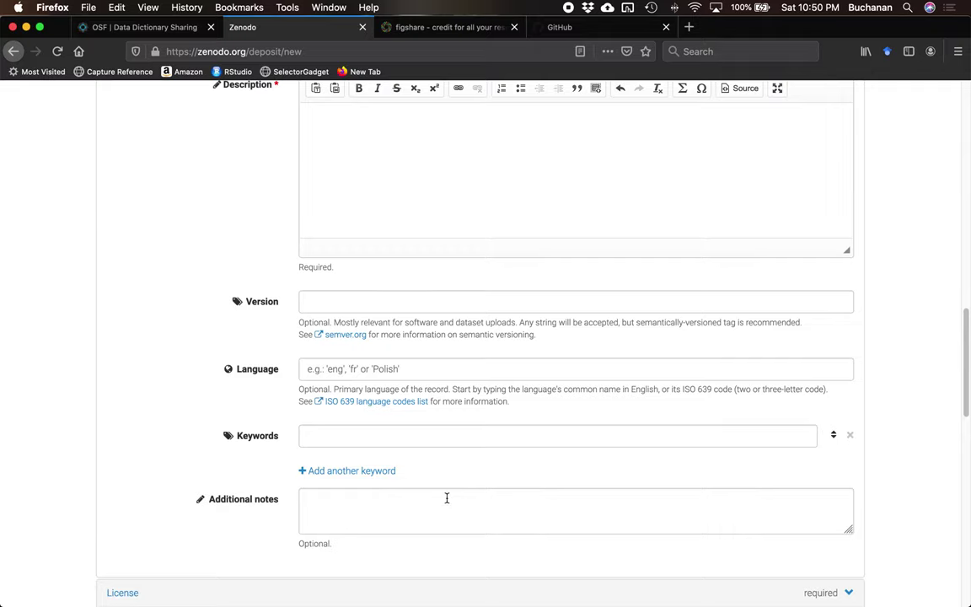
pyautogui.scroll(-15, 515, 407)
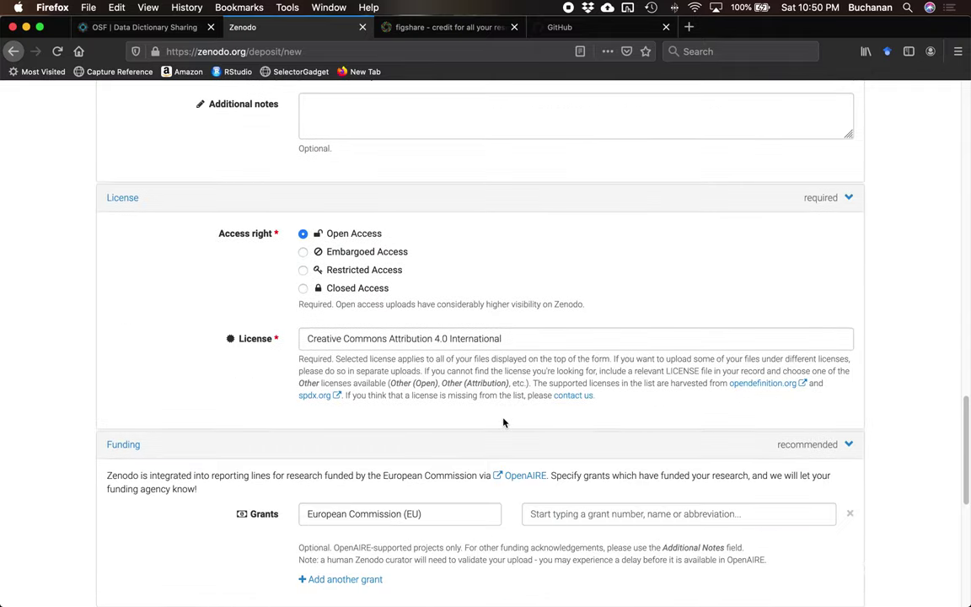
pyautogui.scroll(-16, 504, 422)
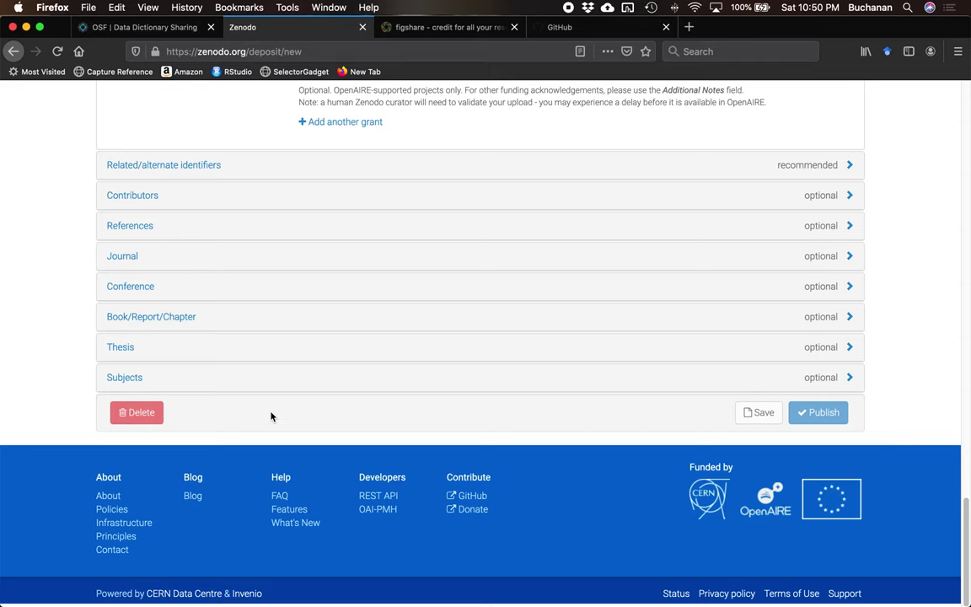
# Switch to the figshare home page in its browser tab
pyautogui.click(419, 37)
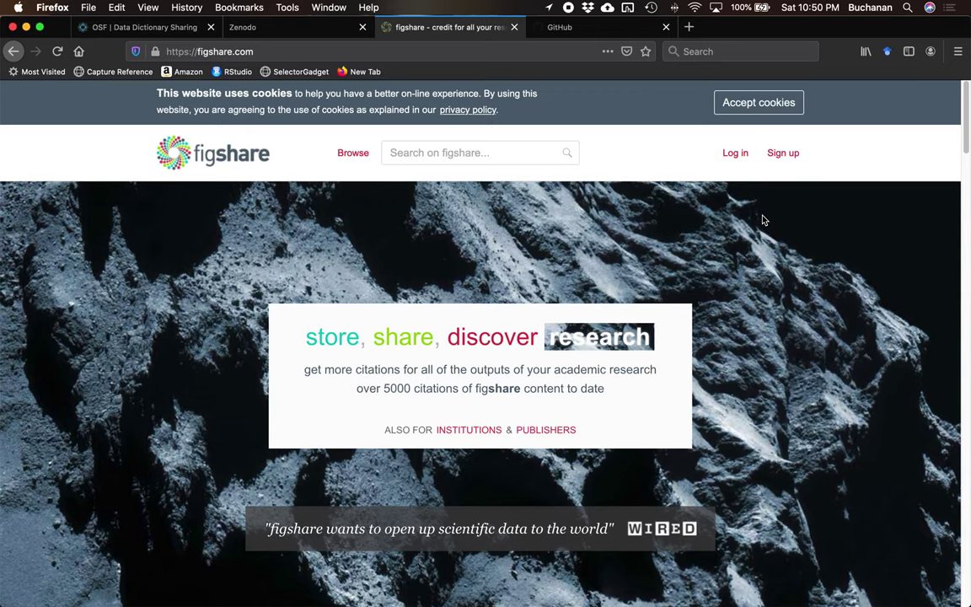
# Open the dd-creator repository from the GitHub dashboard and scroll through it
pyautogui.click(603, 27)
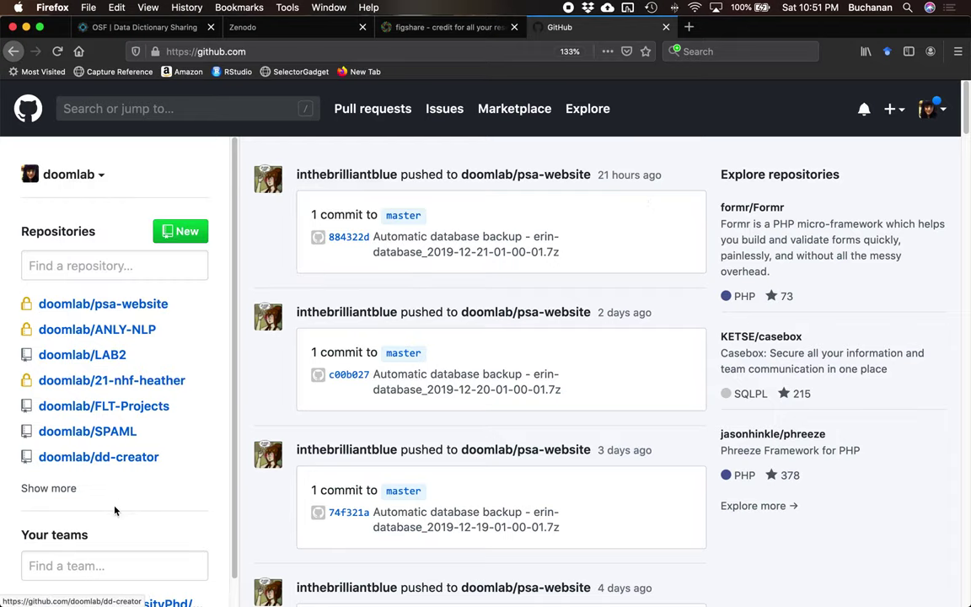
pyautogui.click(125, 459)
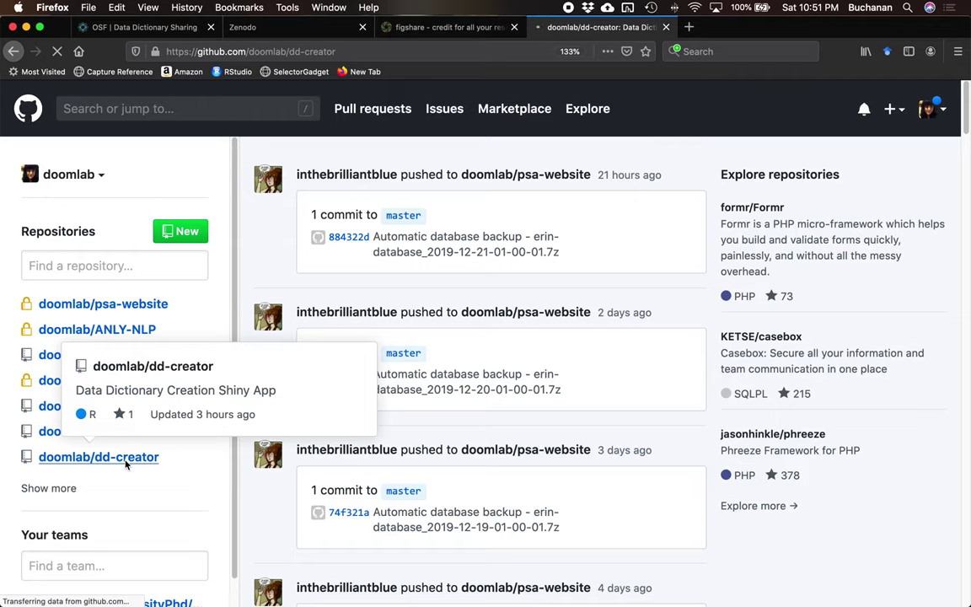
pyautogui.scroll(-2, 396, 301)
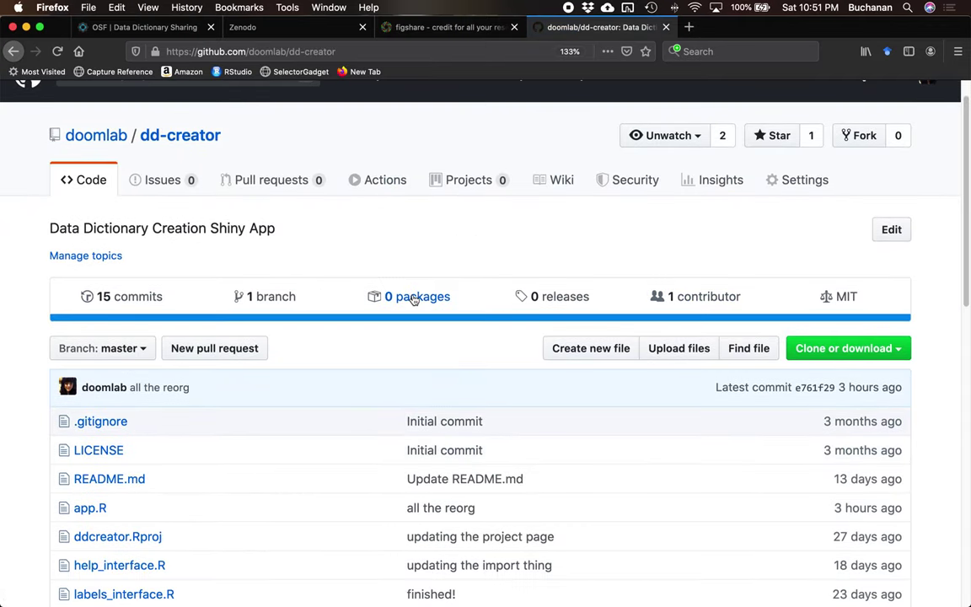
pyautogui.scroll(2, 413, 300)
pyautogui.scroll(-3, 413, 300)
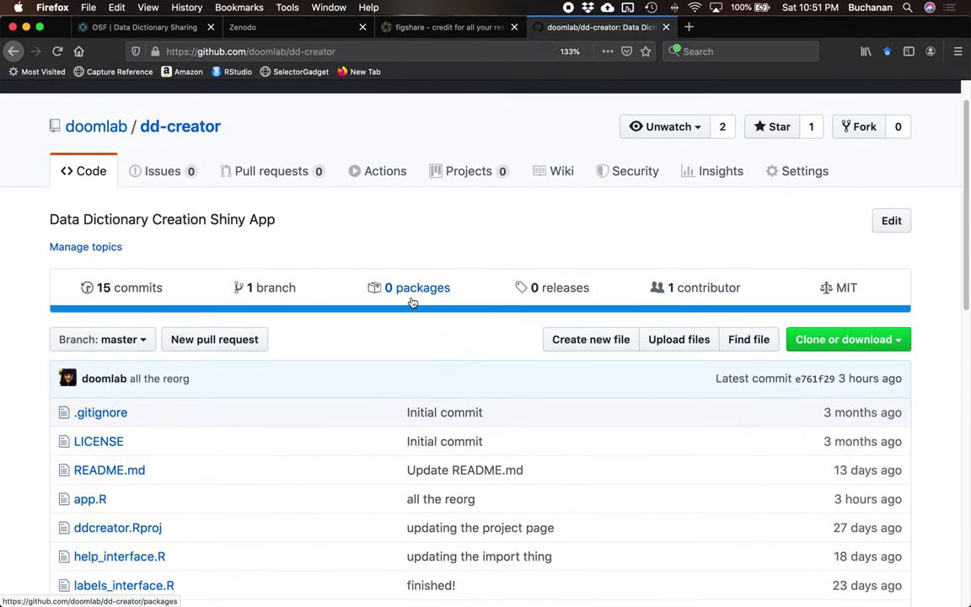
pyautogui.scroll(-5, 413, 302)
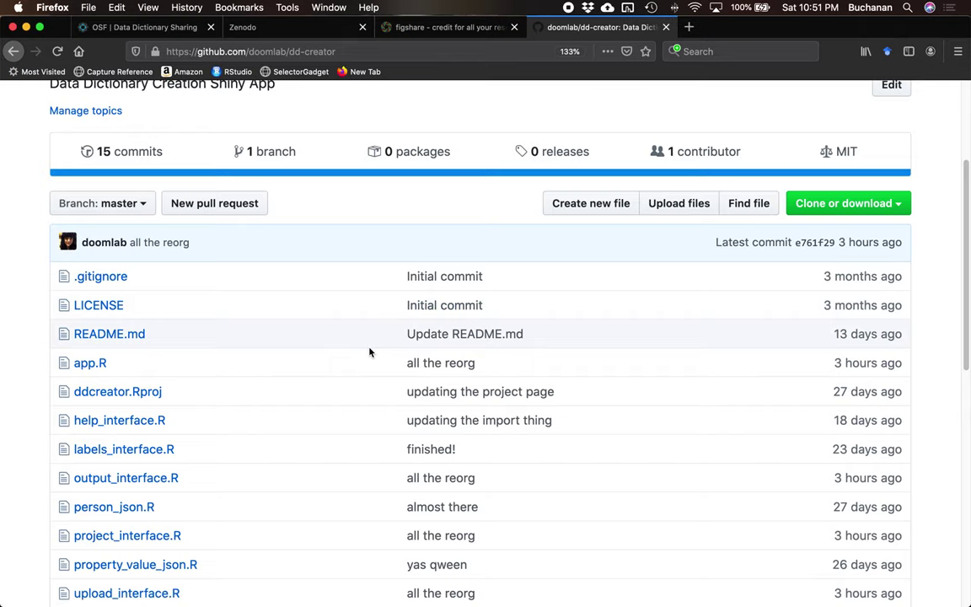
pyautogui.scroll(5, 354, 338)
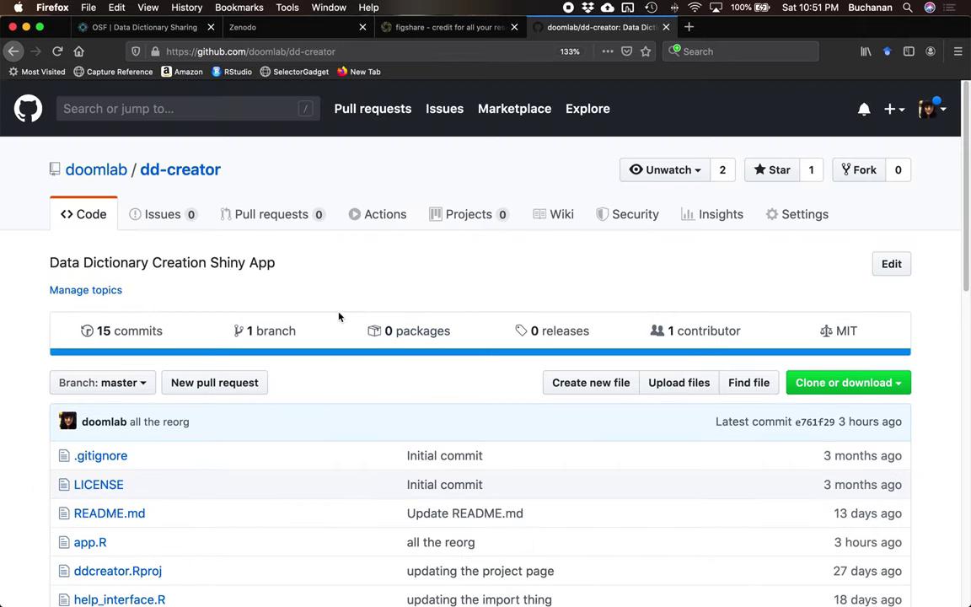
# Open the lab account's profile and list its 47 repositories
pyautogui.click(113, 172)
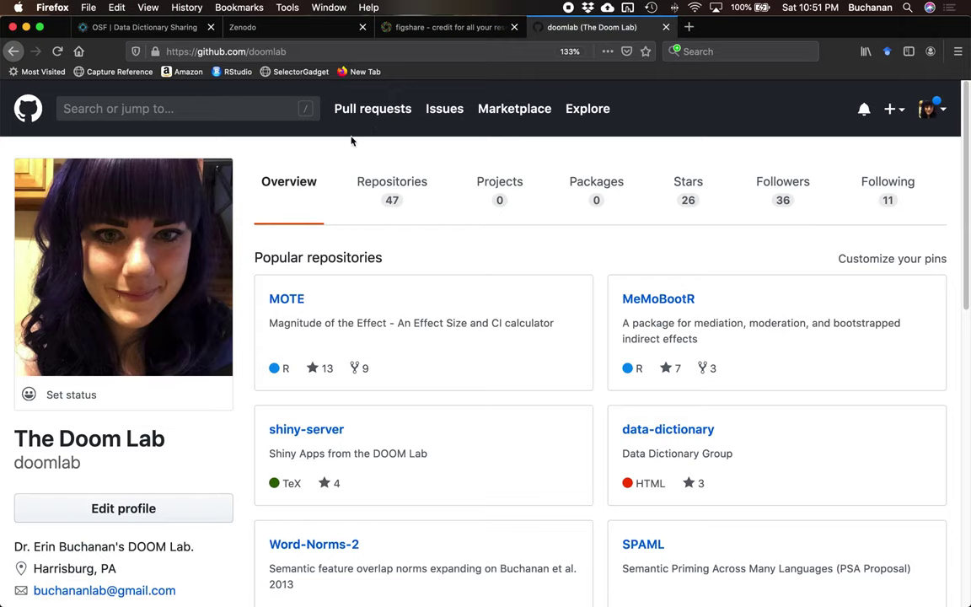
pyautogui.scroll(-3, 80, 320)
pyautogui.scroll(3, 225, 431)
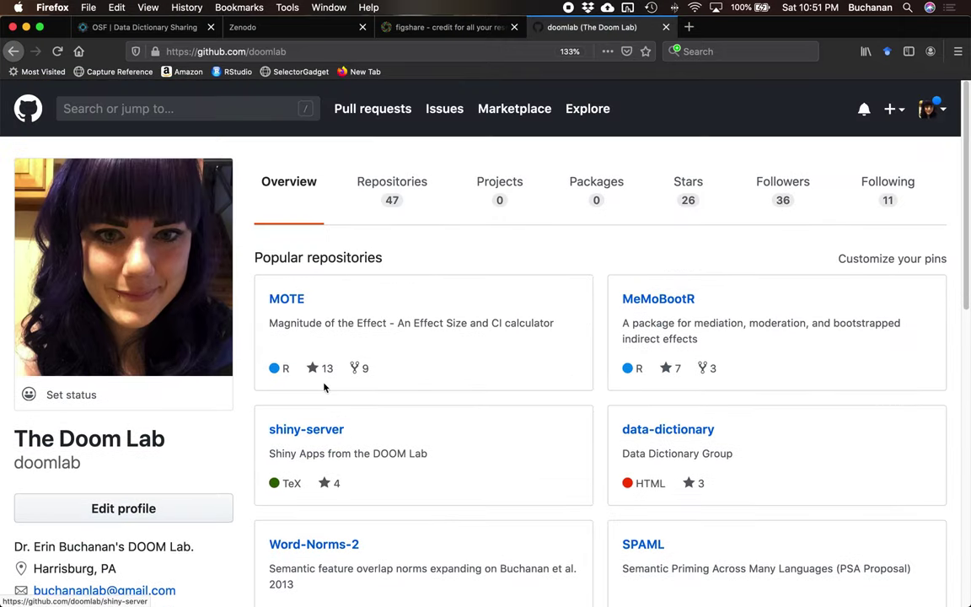
pyautogui.click(393, 202)
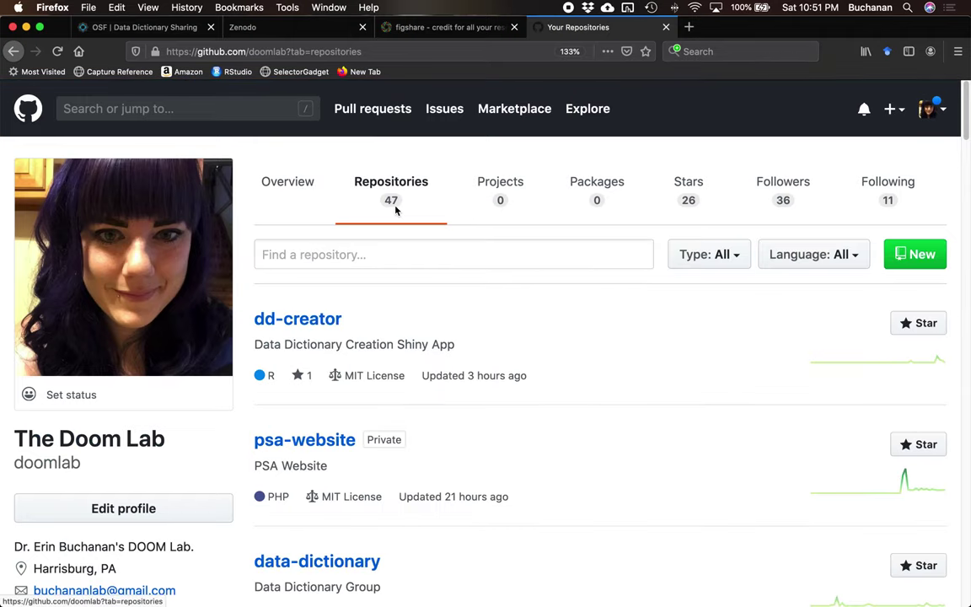
# Start a new public repository named data-example, then open a blank browser tab
pyautogui.click(923, 262)
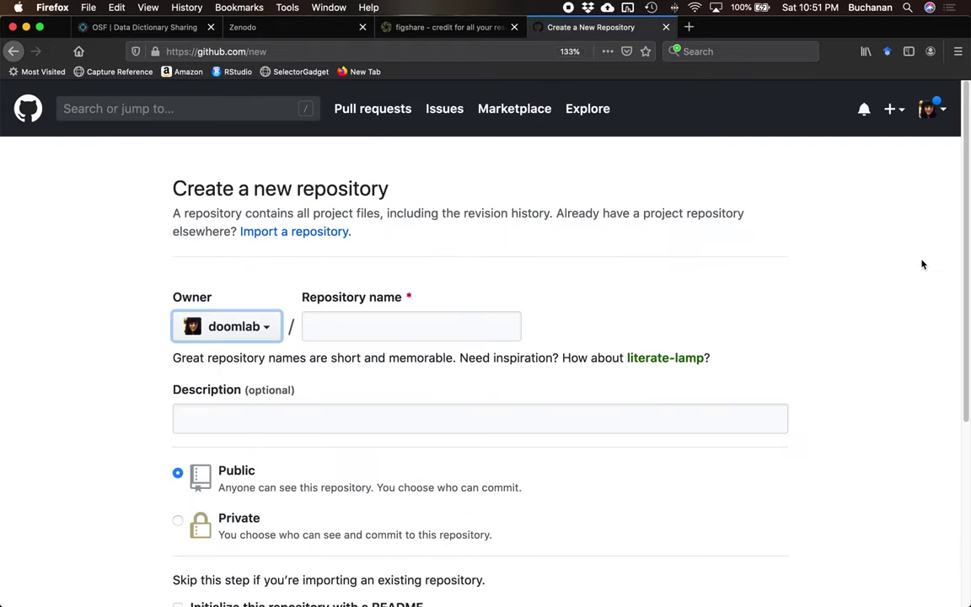
pyautogui.click(366, 324)
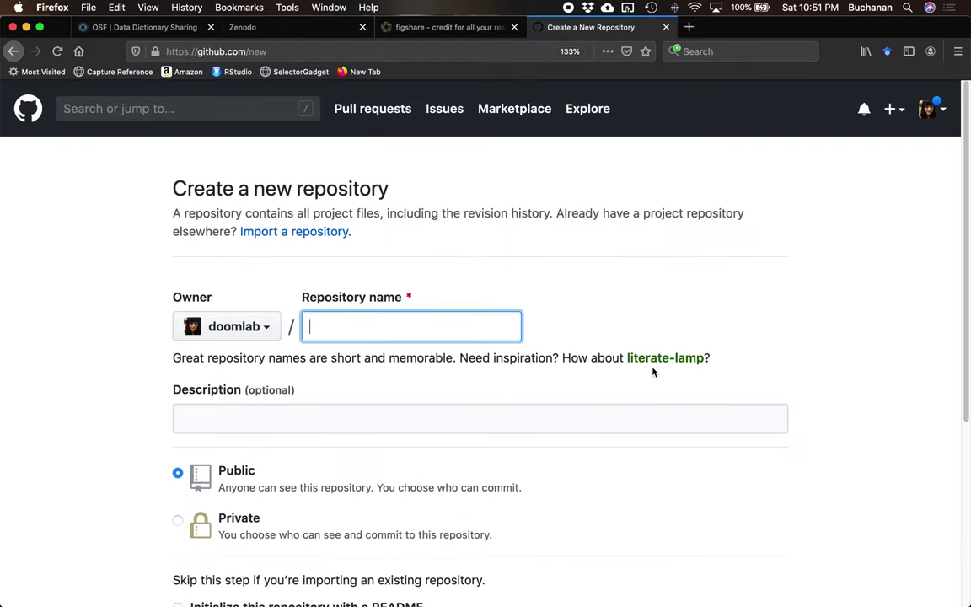
pyautogui.write('data-example')
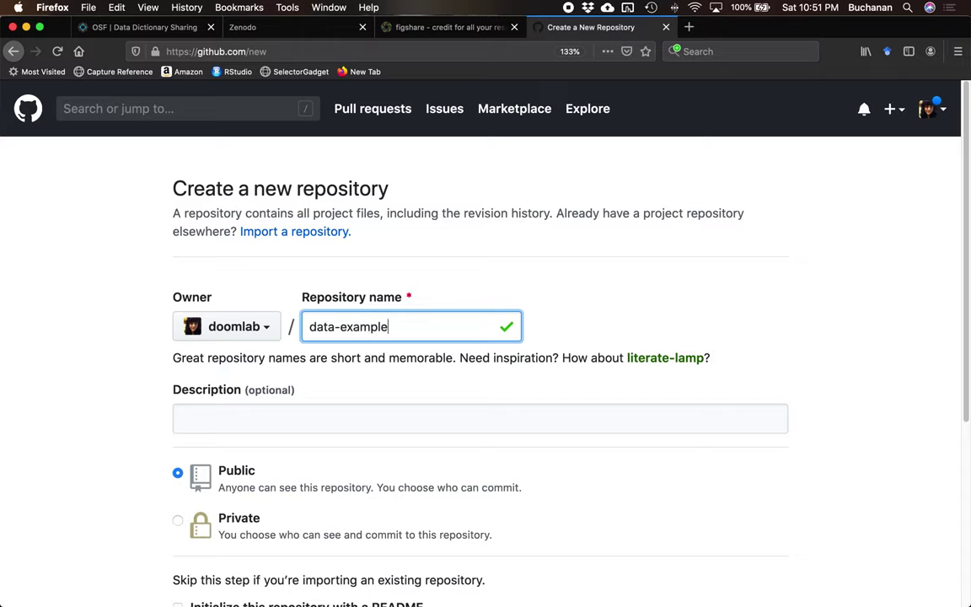
pyautogui.click(487, 419)
pyautogui.scroll(-2, 481, 425)
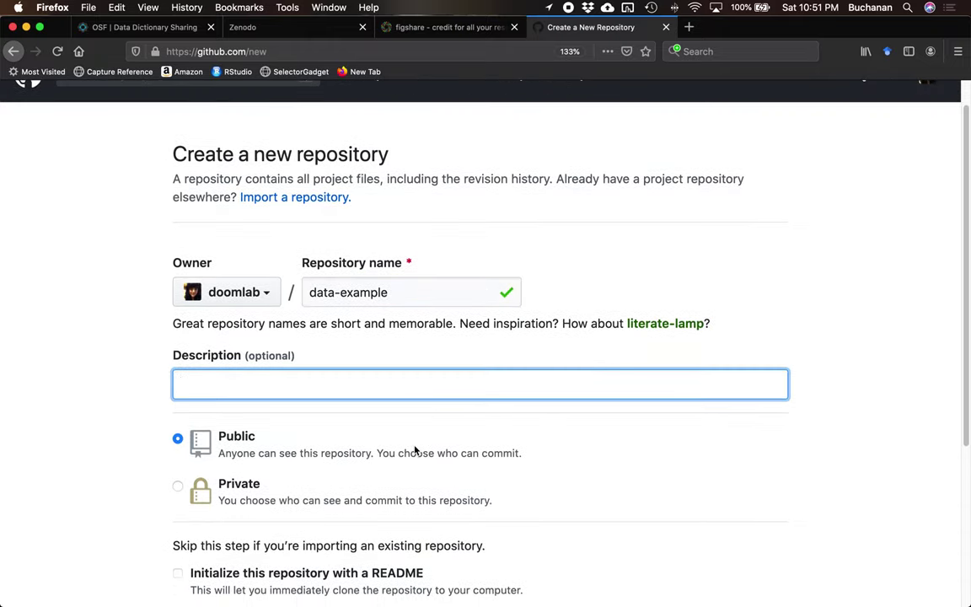
pyautogui.scroll(-3, 713, 428)
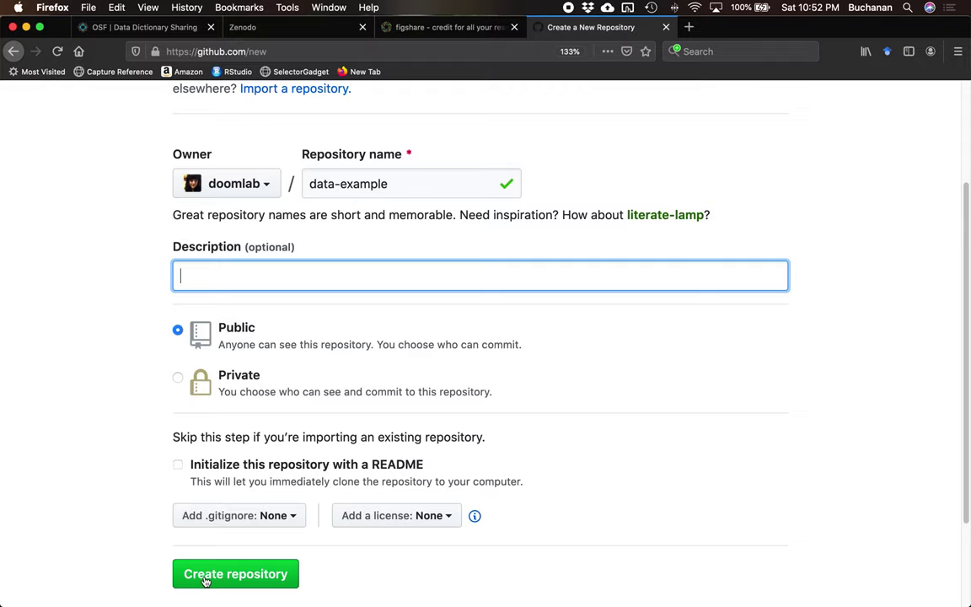
pyautogui.click(688, 29)
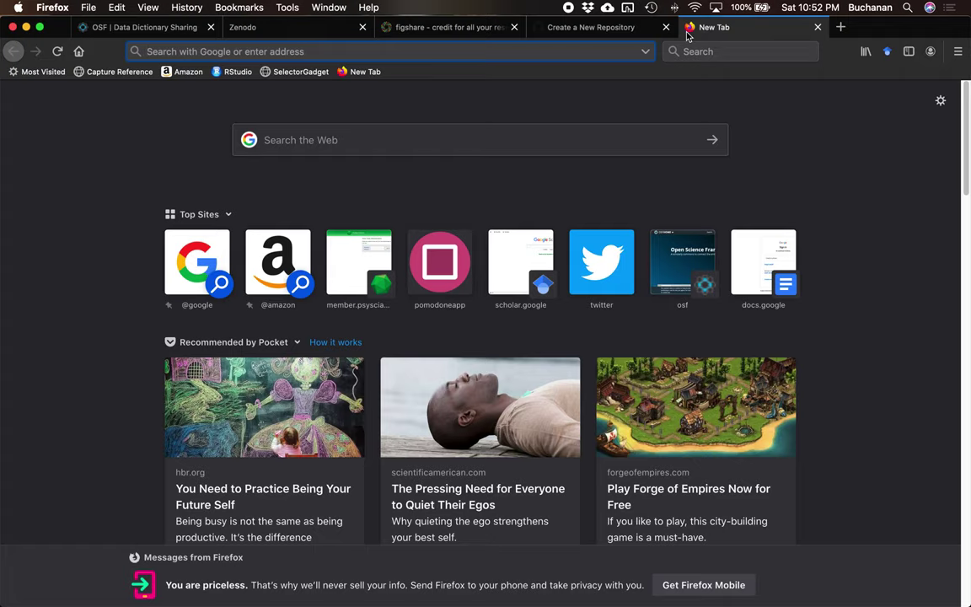
# Search the web for 'google dataset search' from the Firefox address bar
pyautogui.write('google')
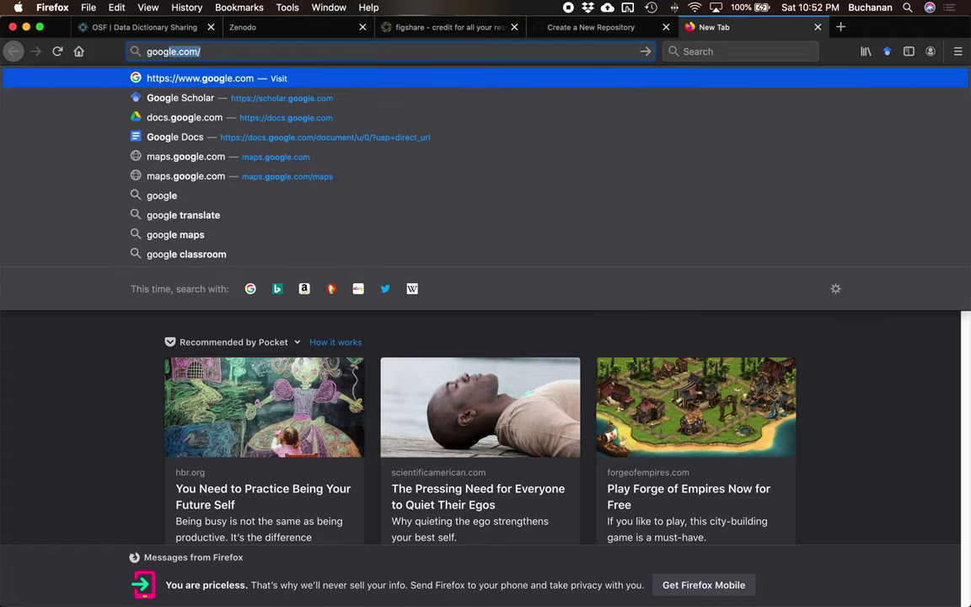
pyautogui.write(' dataset sear')
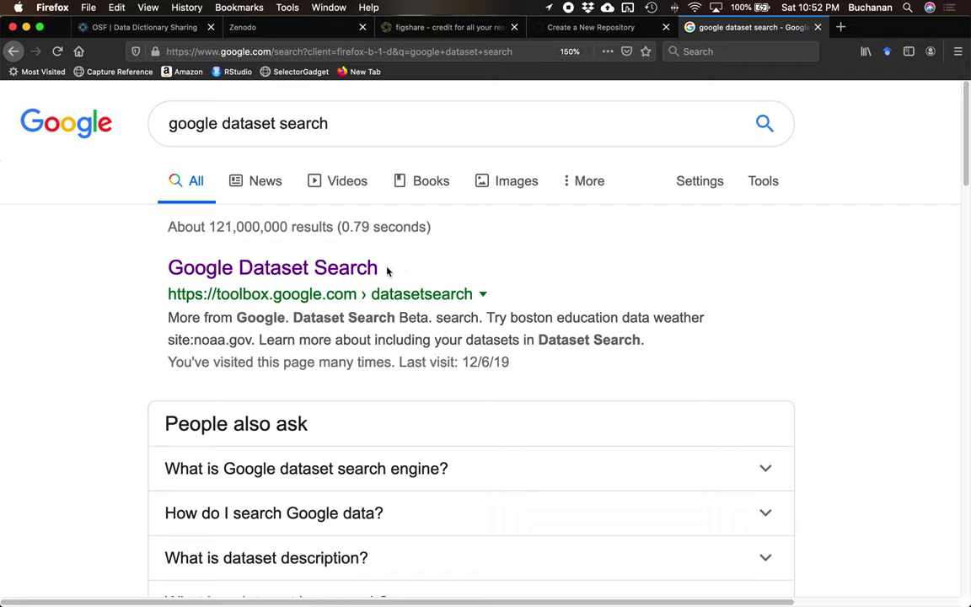
# Open Google Dataset Search, search for 'resilience', and browse the matching datasets
pyautogui.click(333, 274)
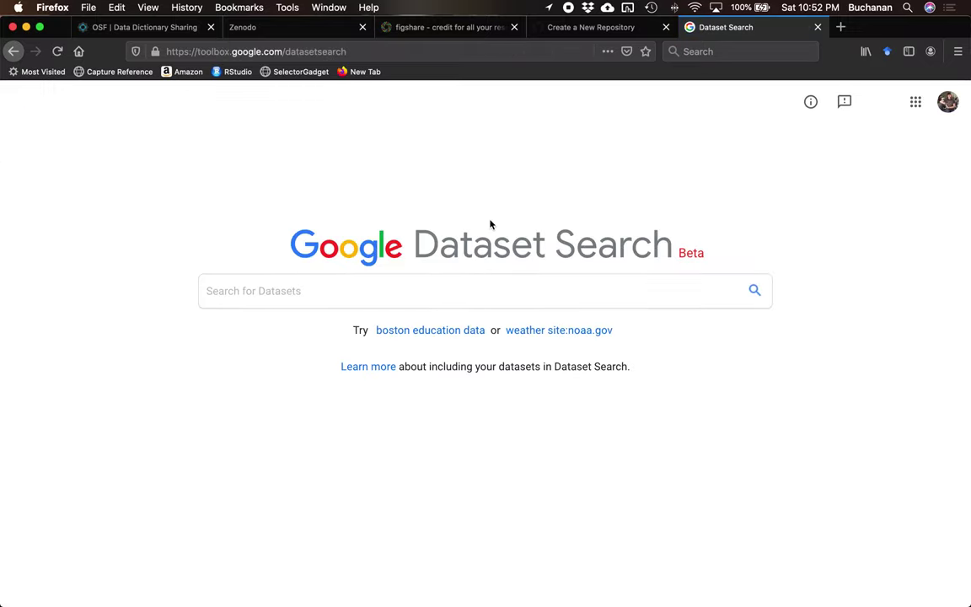
pyautogui.click(352, 280)
pyautogui.write('resi')
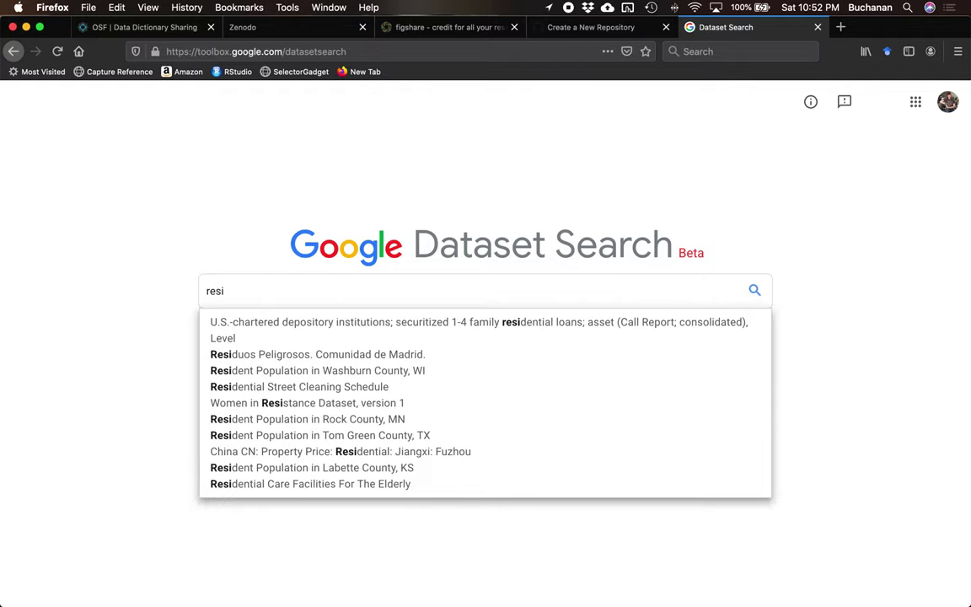
pyautogui.write('lience')
pyautogui.press('Return')
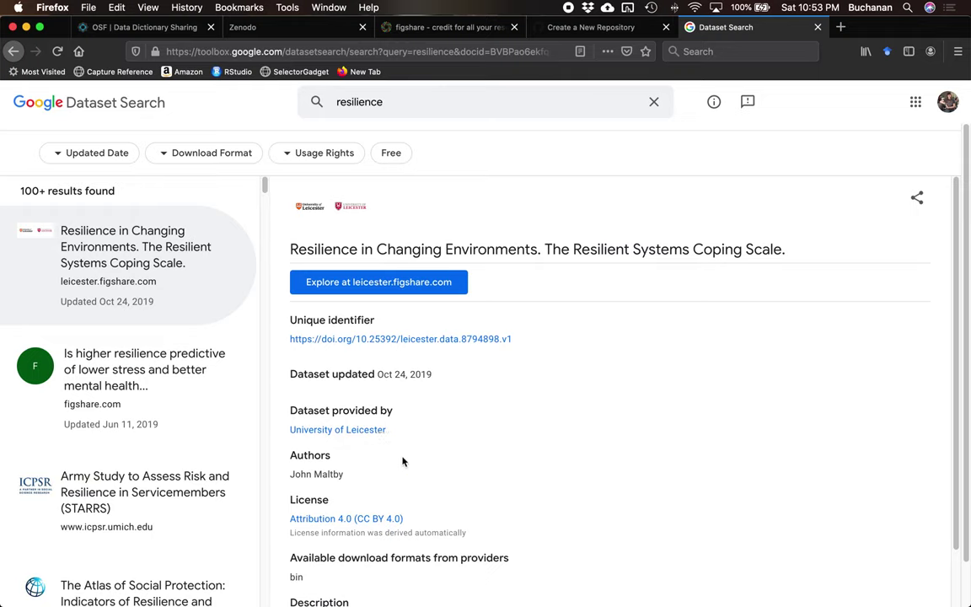
pyautogui.scroll(-2, 417, 466)
pyautogui.scroll(-4, 424, 471)
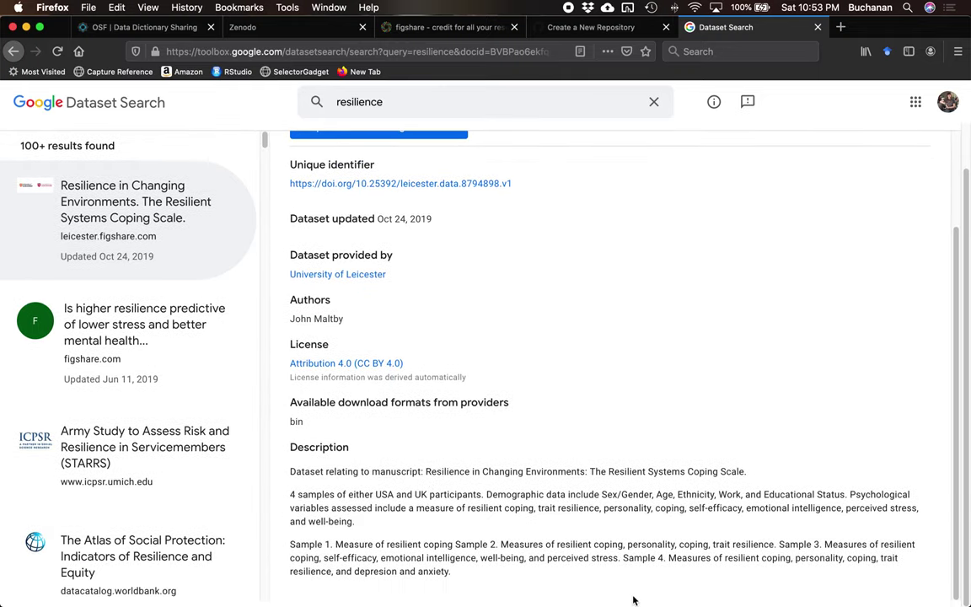
pyautogui.scroll(3, 427, 363)
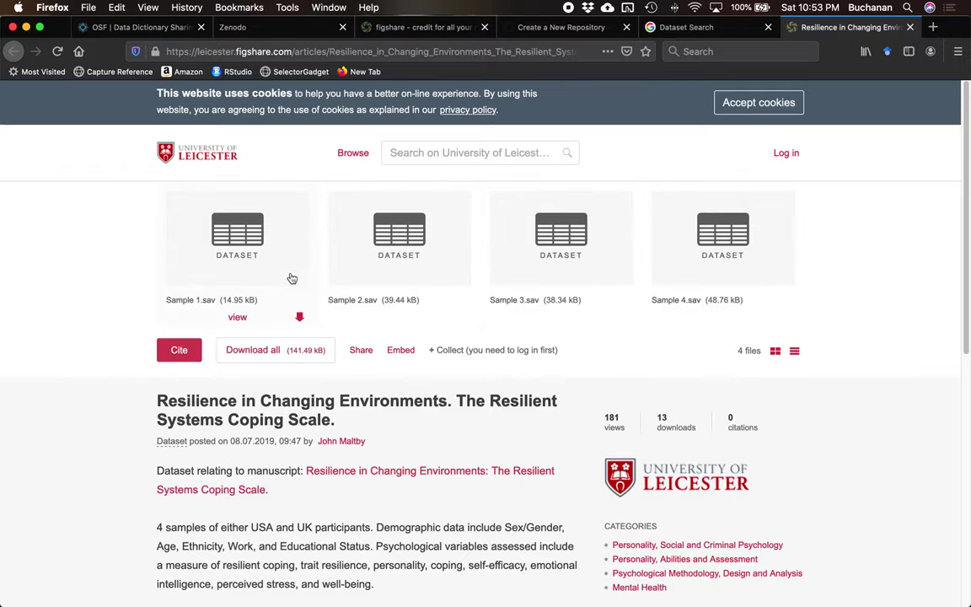
pyautogui.scroll(-4, 567, 411)
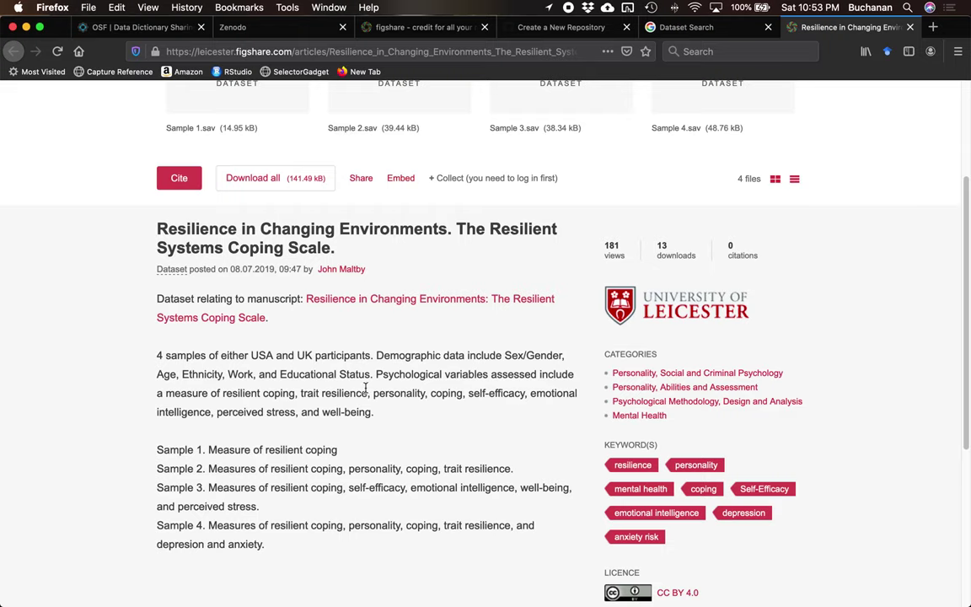
pyautogui.scroll(-6, 364, 389)
pyautogui.scroll(10, 354, 399)
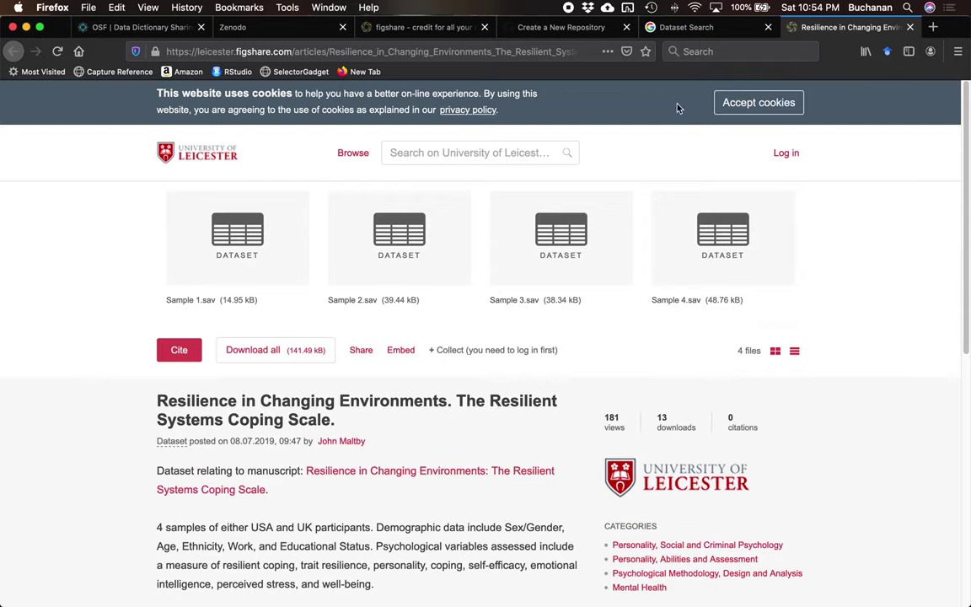
# Return to the Dataset Search tab showing the Resilience in Changing Environments details
pyautogui.click(666, 26)
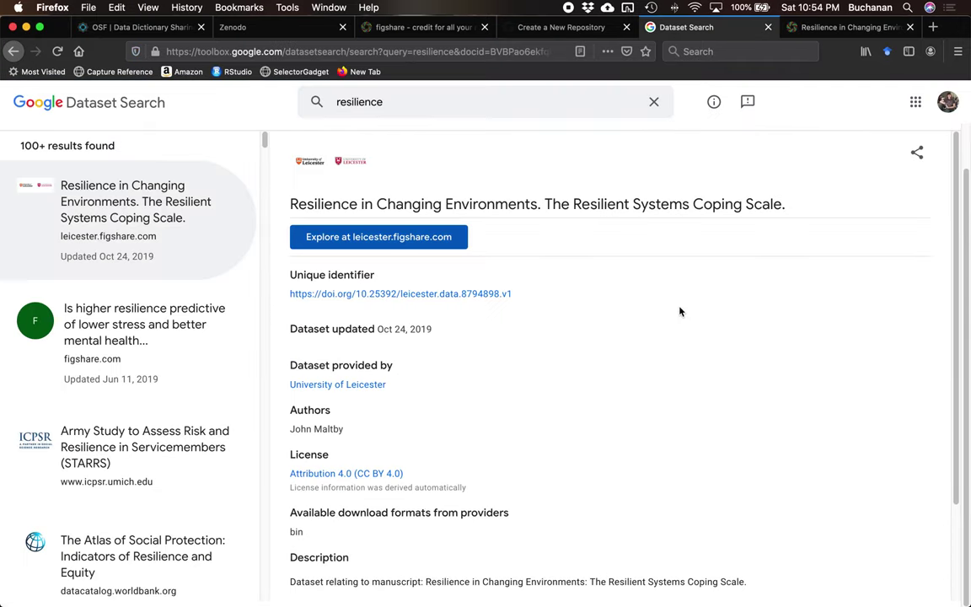